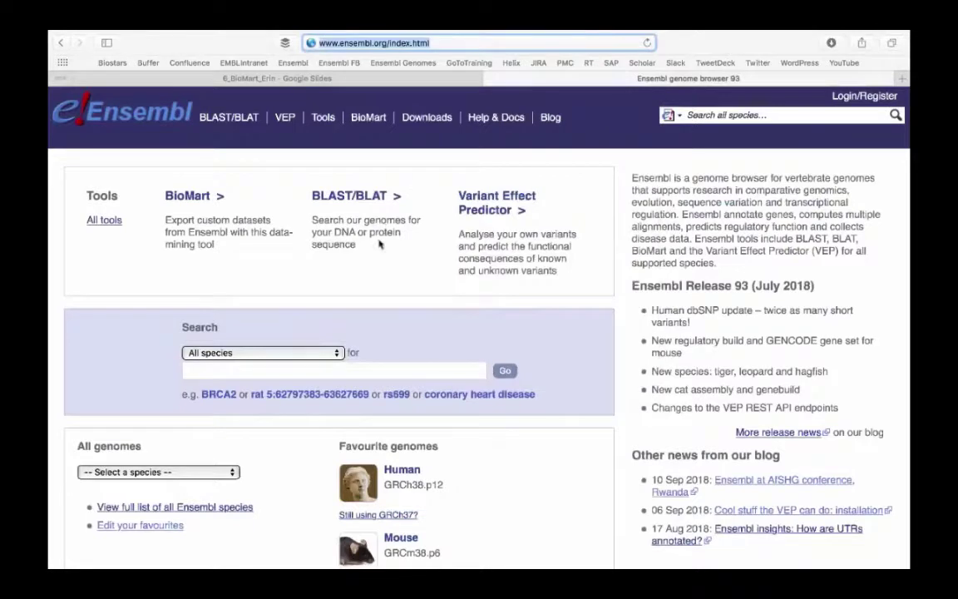
# - Open BioMart and start a new, empty query
pyautogui.click(374, 123)
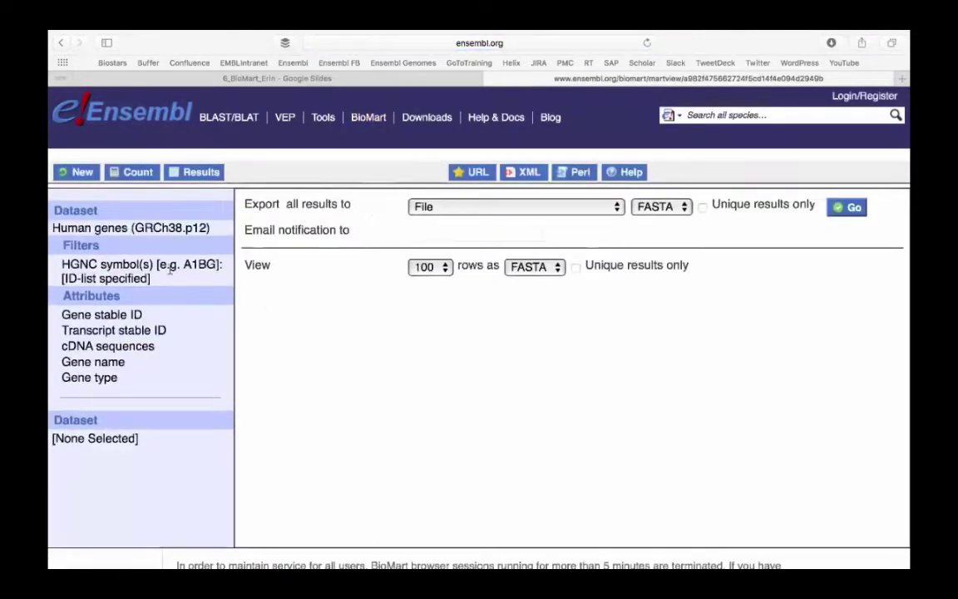
pyautogui.click(83, 179)
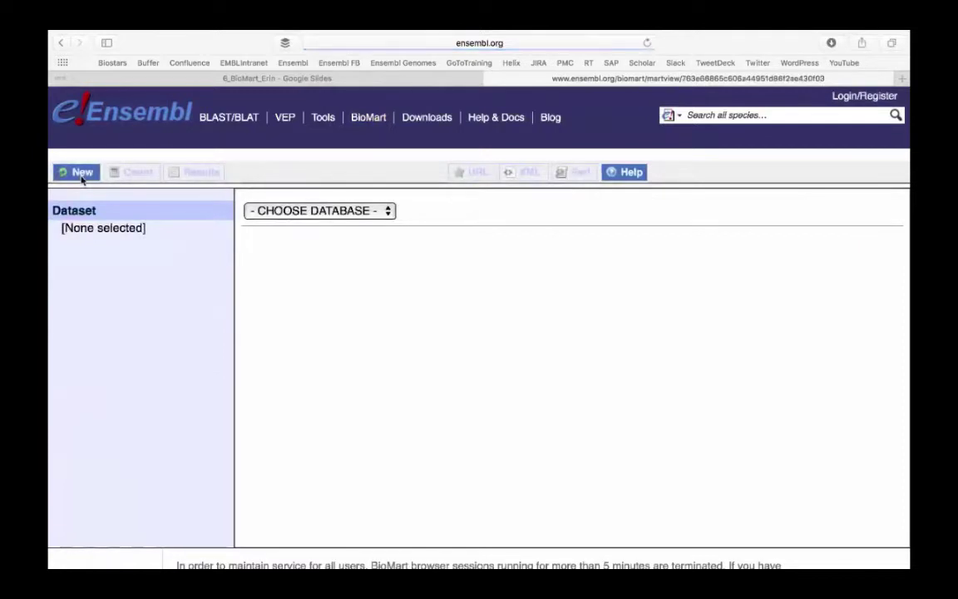
# - Review the datasets offered by the Ensembl Variation 93 and Ensembl Regulation 93 databases
pyautogui.click(389, 214)
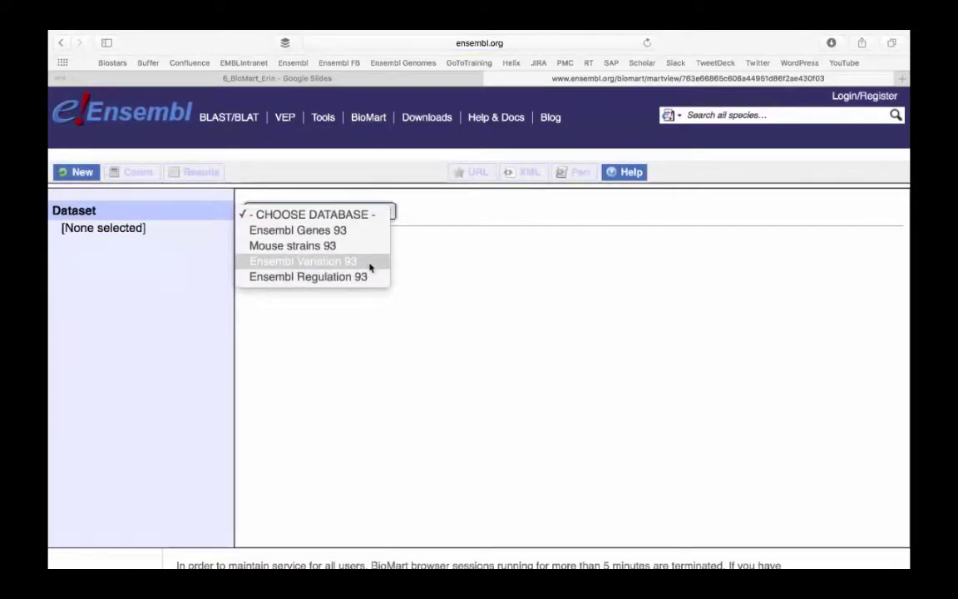
pyautogui.click(371, 267)
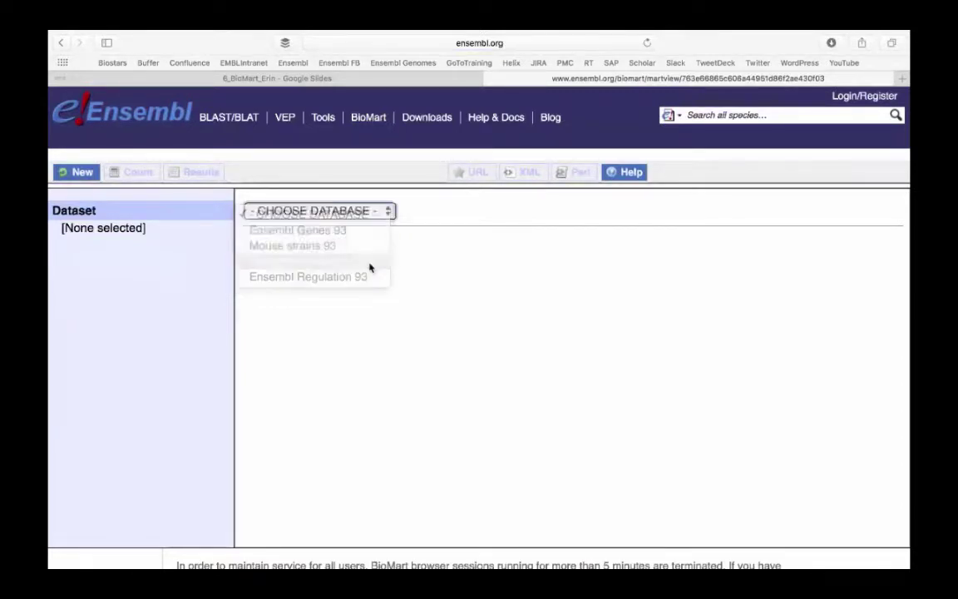
pyautogui.click(439, 241)
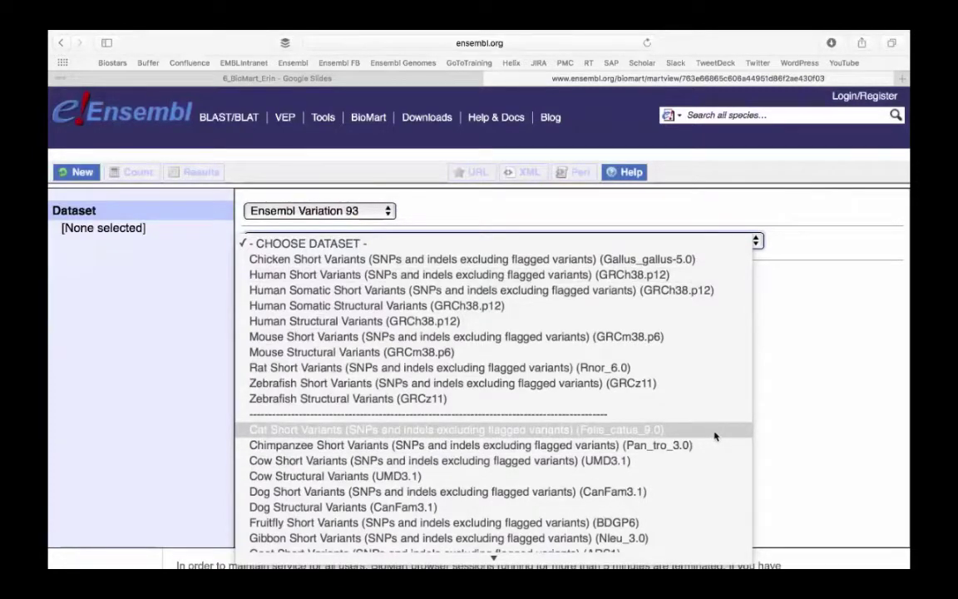
pyautogui.click(642, 226)
pyautogui.click(386, 212)
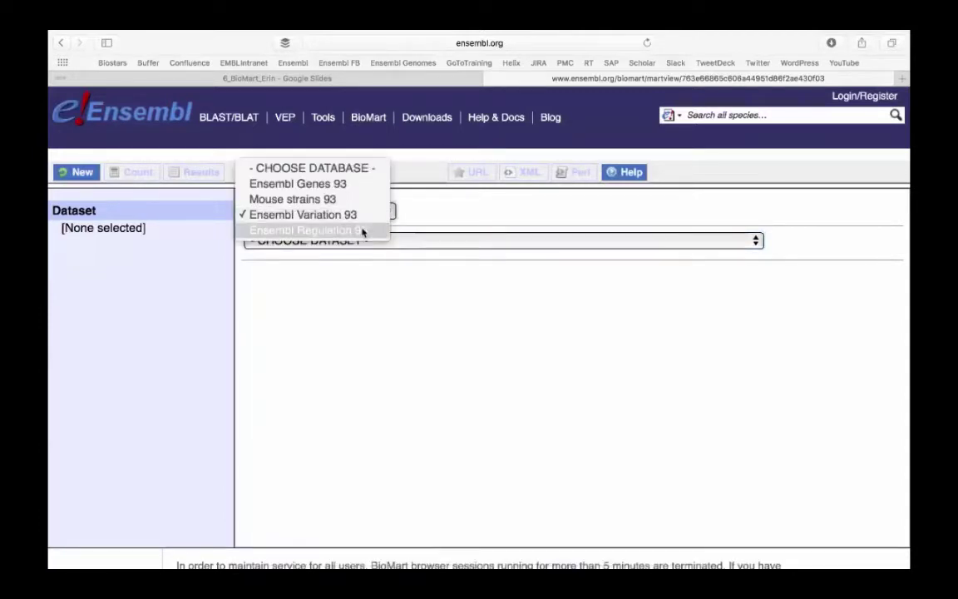
pyautogui.click(361, 231)
pyautogui.click(465, 241)
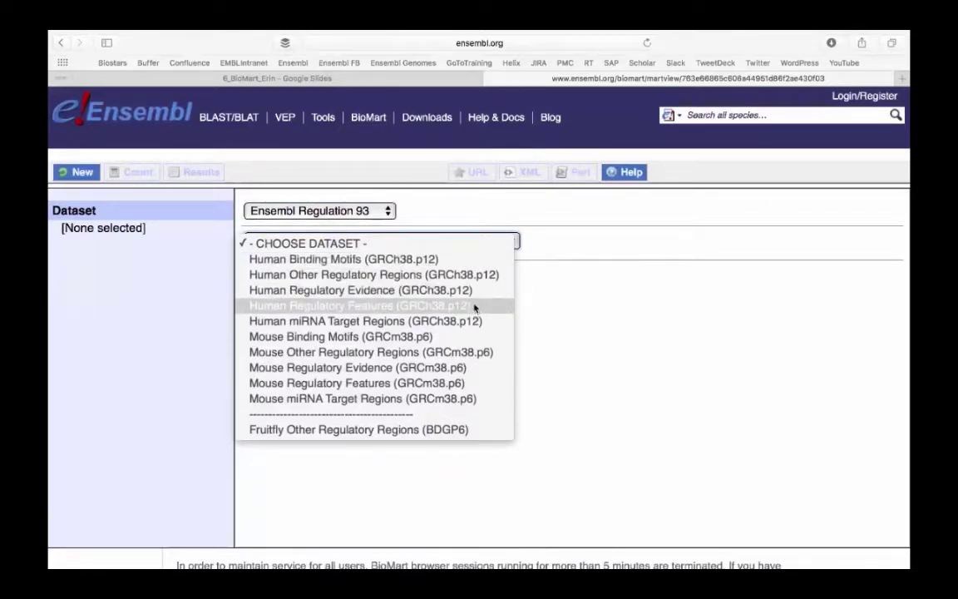
pyautogui.click(551, 289)
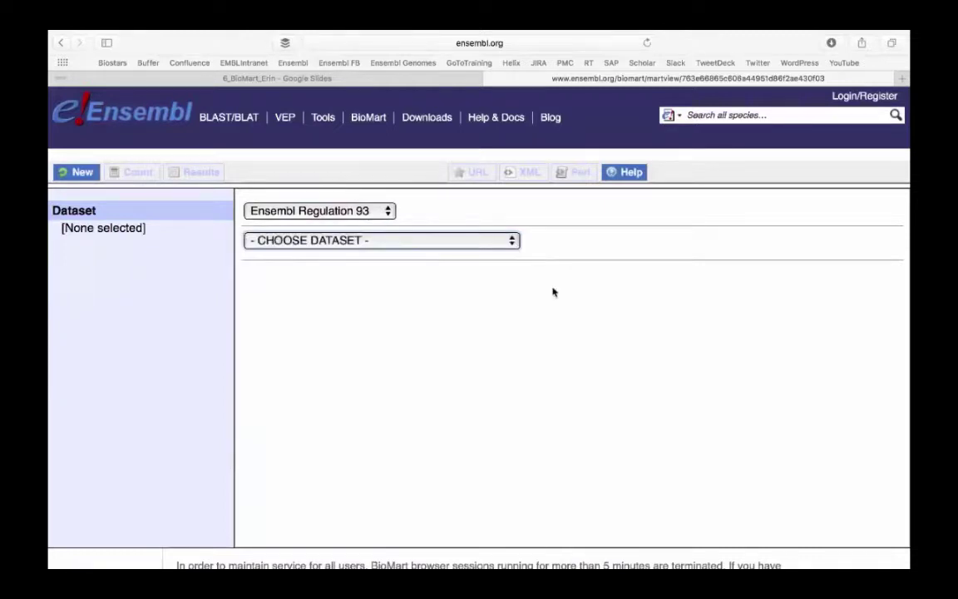
# - Choose the Ensembl Genes 93 database with the Human genes (GRCh38.p12) dataset
pyautogui.click(329, 206)
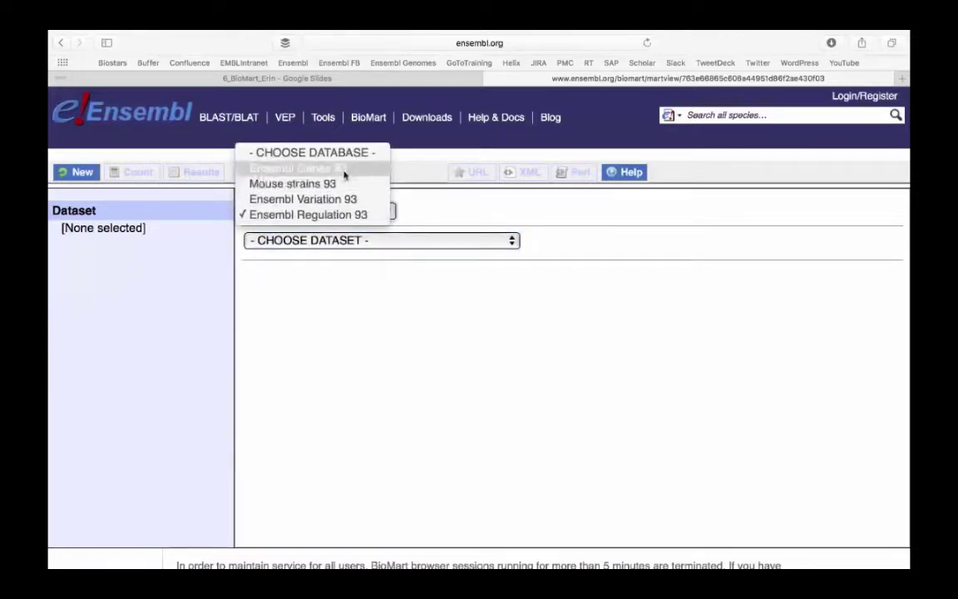
pyautogui.click(345, 173)
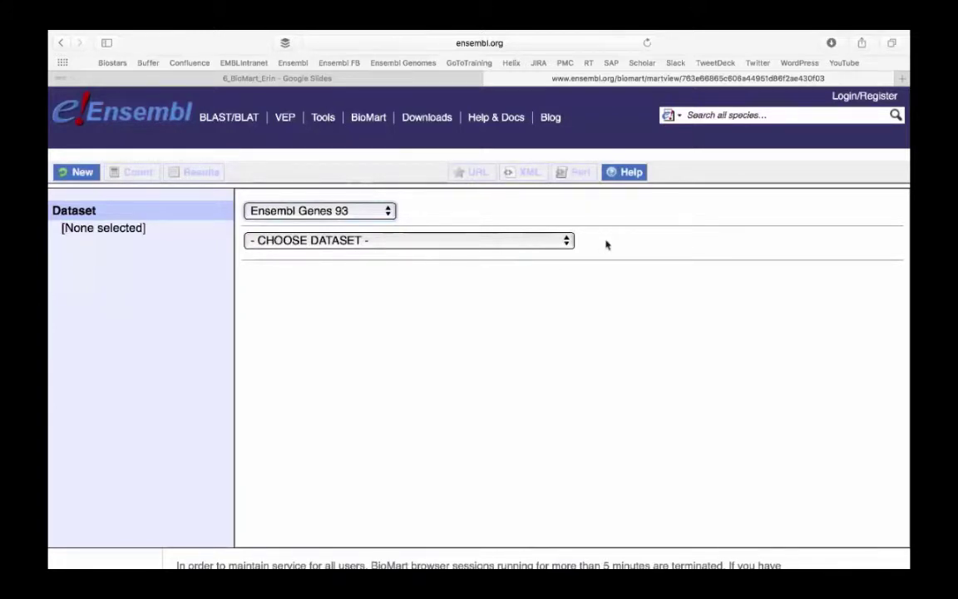
pyautogui.click(566, 241)
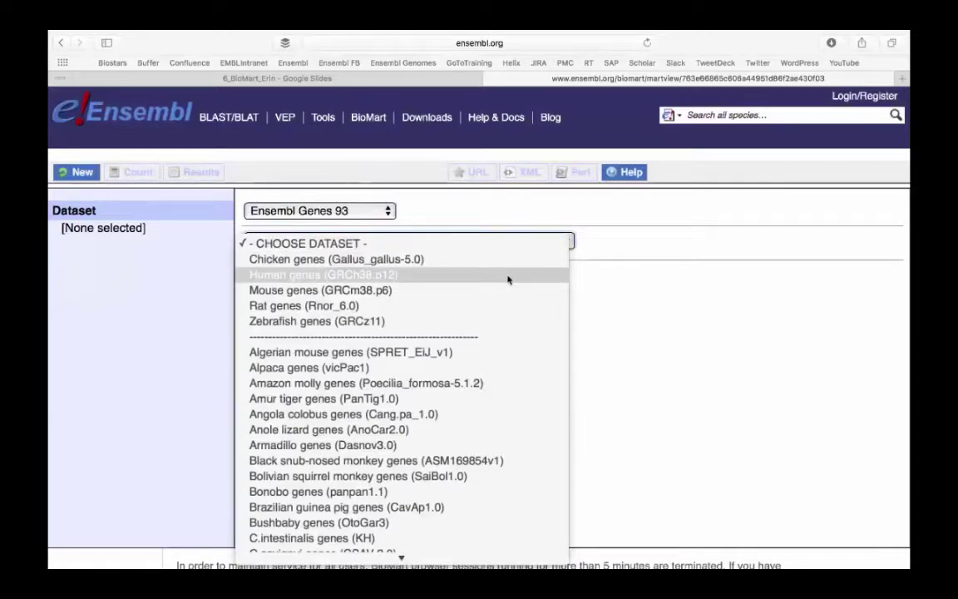
pyautogui.scroll(-10, 508, 280)
pyautogui.scroll(4, 508, 279)
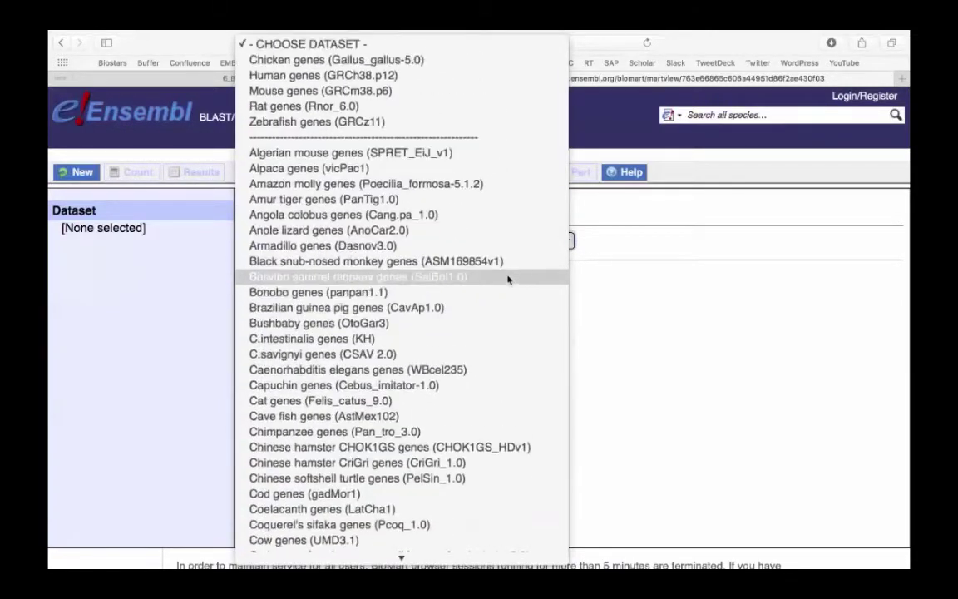
pyautogui.click(469, 77)
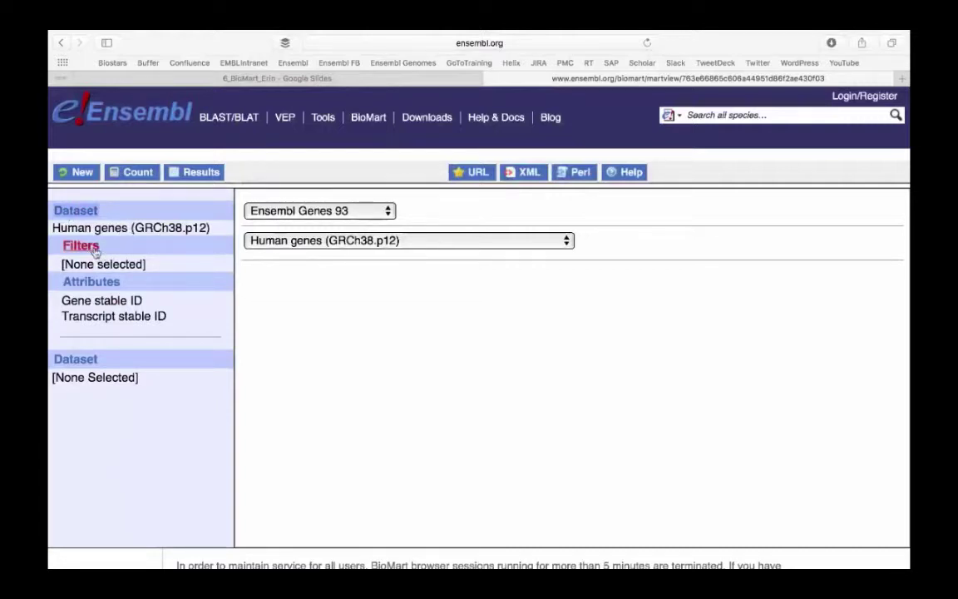
# - Count the unfiltered genes and examine the Region, Multi Species Comparisons and Protein Domains and Families filters
pyautogui.click(94, 250)
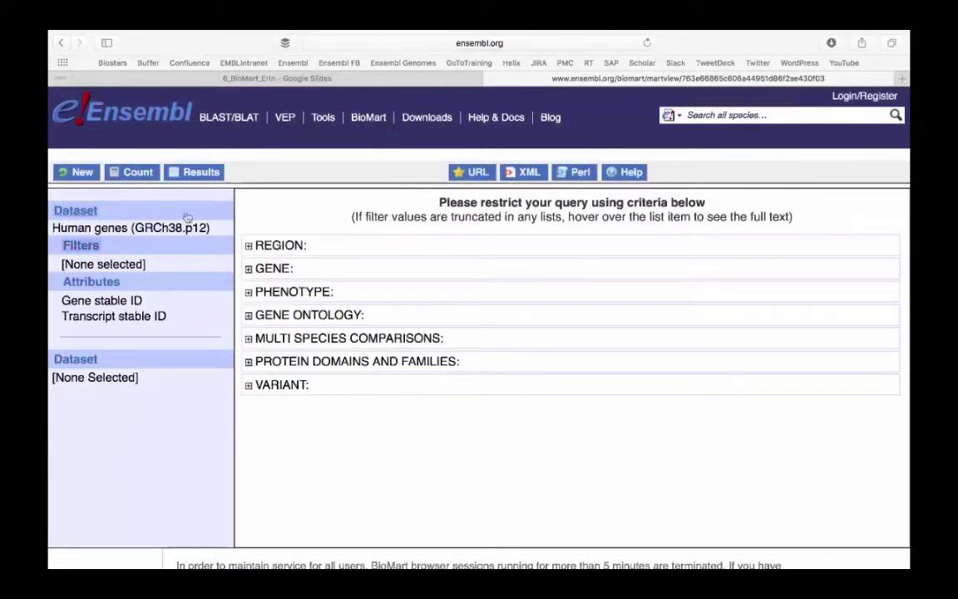
pyautogui.click(134, 175)
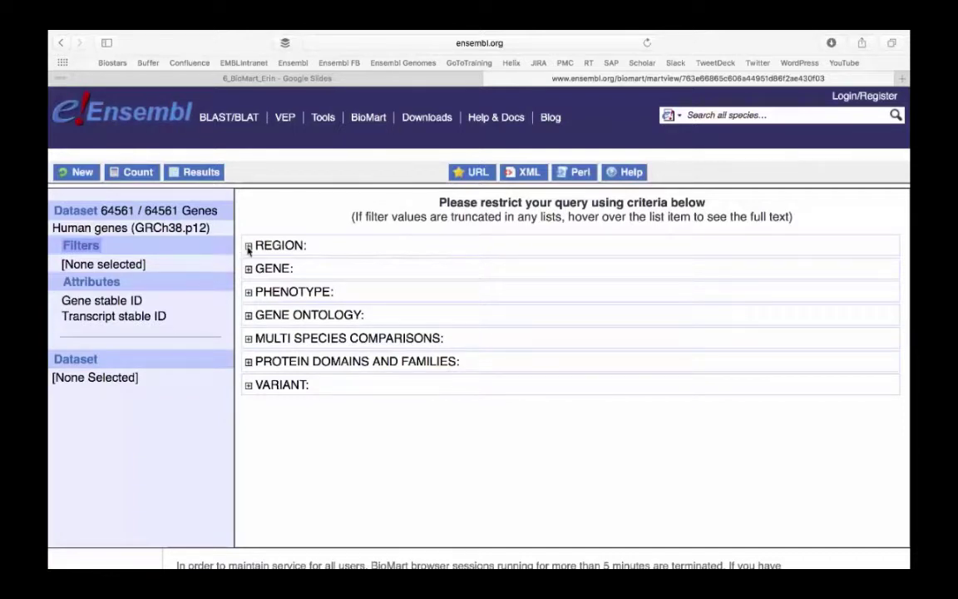
pyautogui.click(247, 247)
pyautogui.click(249, 247)
pyautogui.click(250, 339)
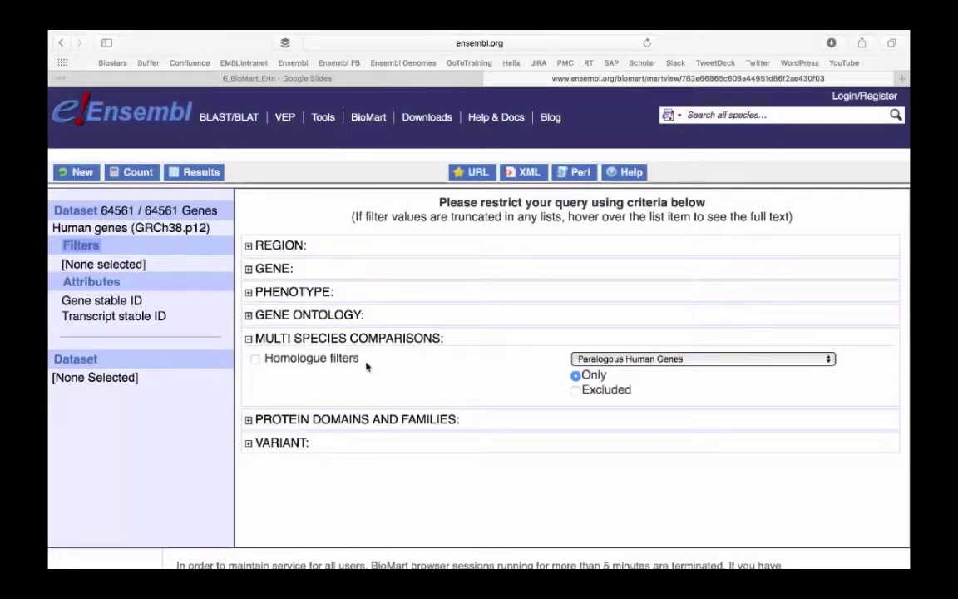
pyautogui.click(691, 361)
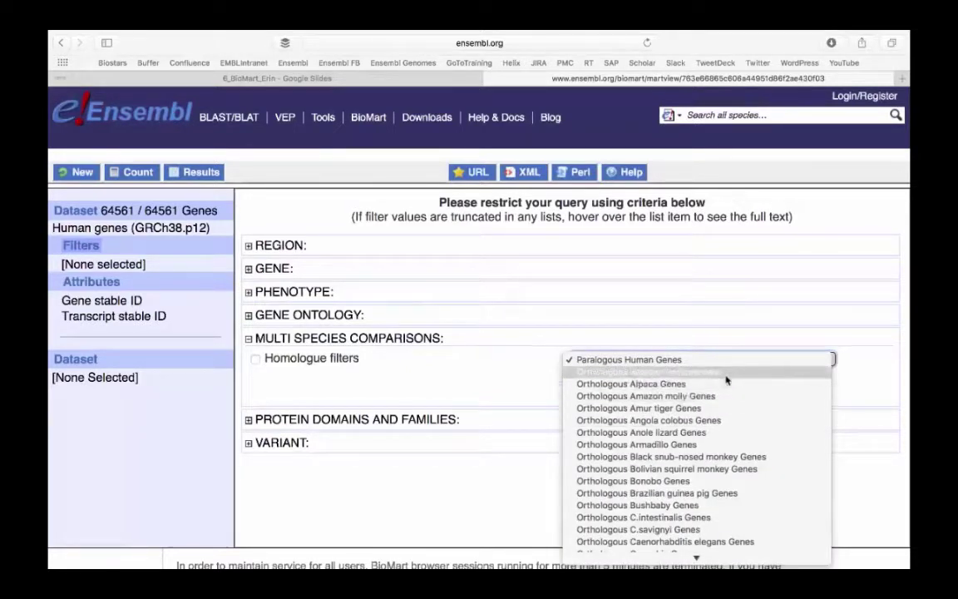
pyautogui.click(508, 368)
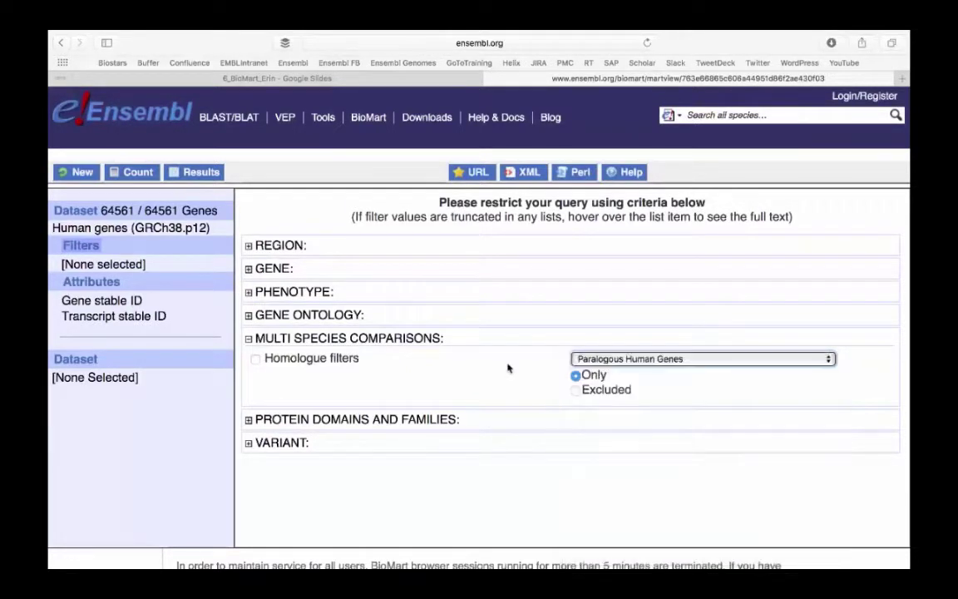
pyautogui.click(248, 340)
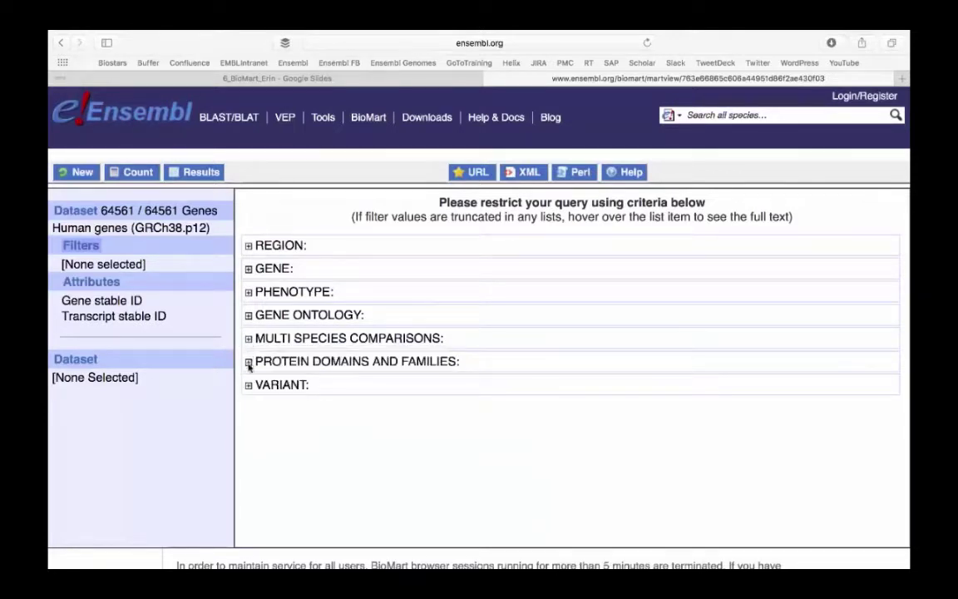
pyautogui.click(247, 363)
pyautogui.click(248, 363)
# - Filter genes by the external references ID list "ESPN, MYH9, USH1C, CISD2, THRB, GIPC3" and count the matches
pyautogui.click(248, 268)
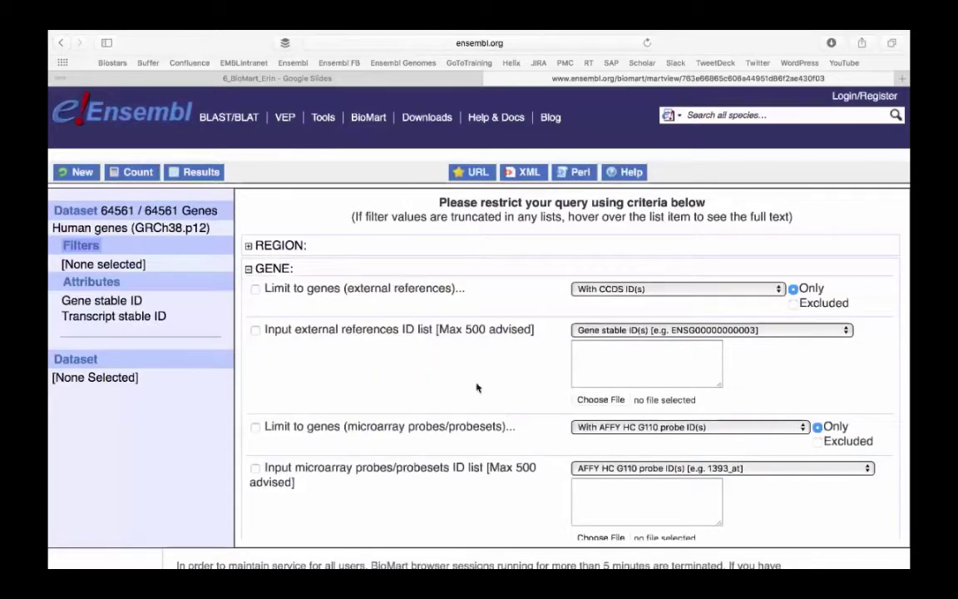
pyautogui.scroll(-5, 477, 388)
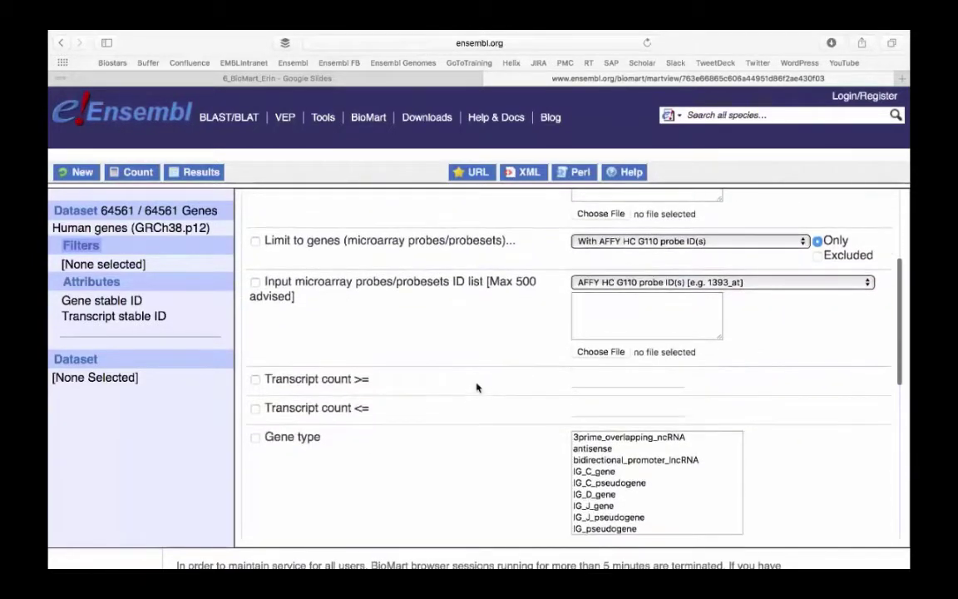
pyautogui.scroll(5, 477, 388)
pyautogui.click(608, 360)
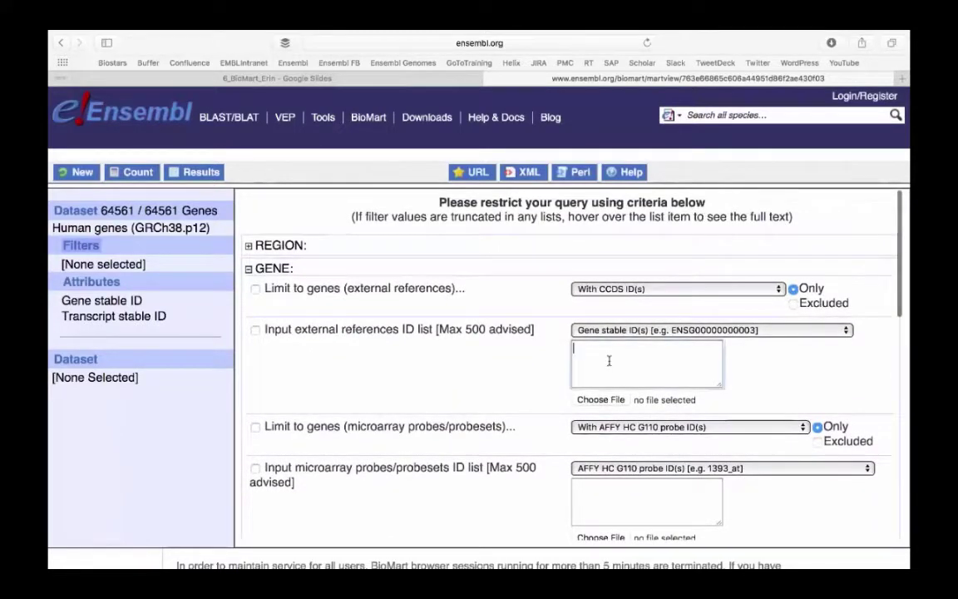
pyautogui.write('ESPN, MYH9, USH1C, CISD2, THRB, GIPC3')
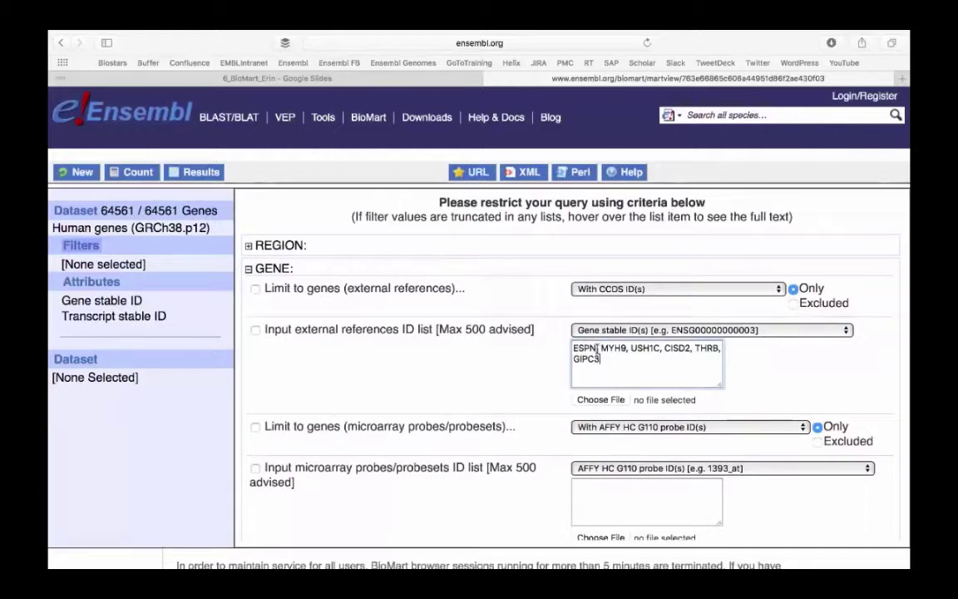
pyautogui.click(600, 348)
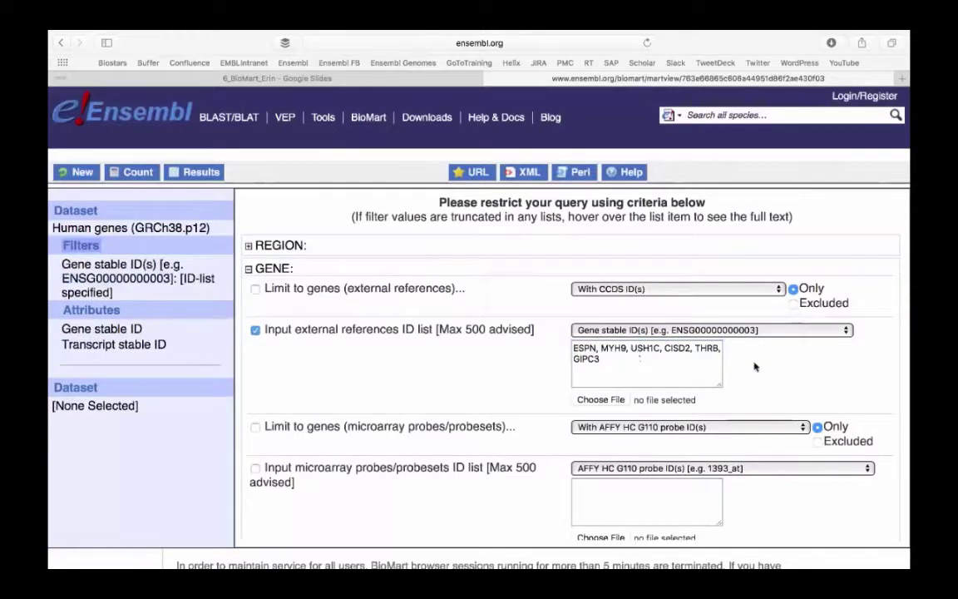
pyautogui.click(125, 178)
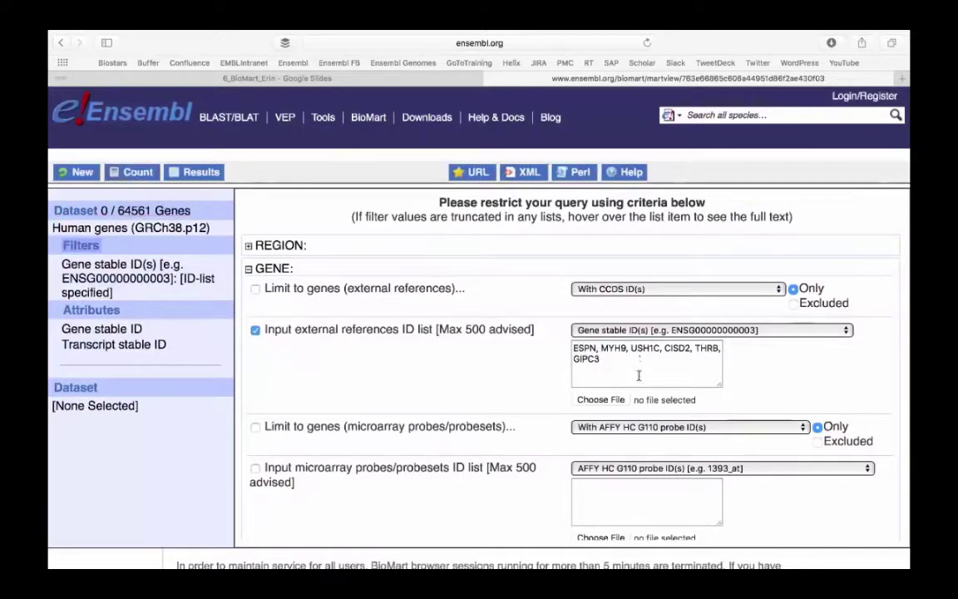
# - Change the ID list's type to HGNC symbol(s) and recount the matching genes
pyautogui.click(805, 332)
pyautogui.scroll(-10, 811, 374)
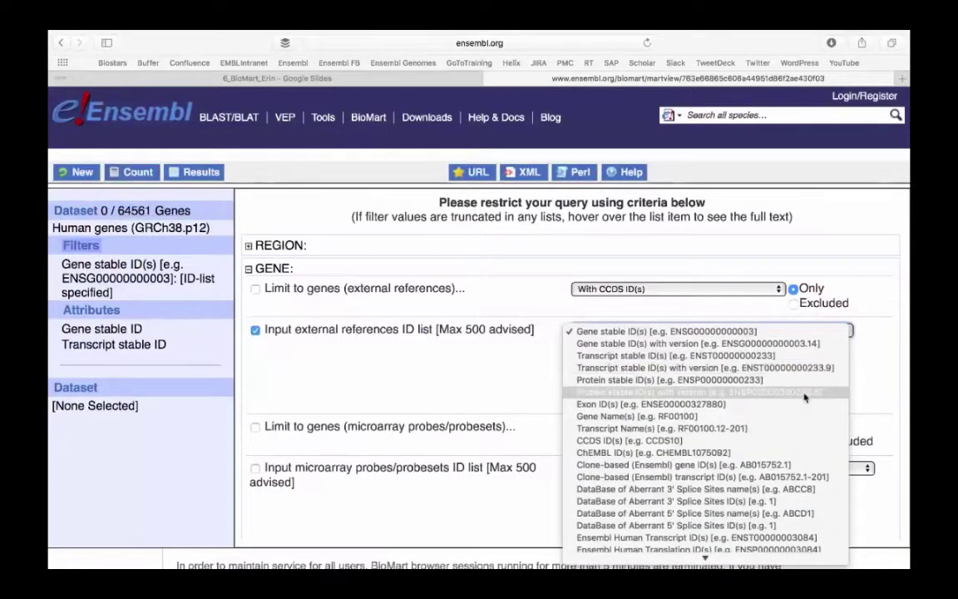
pyautogui.scroll(-3, 804, 396)
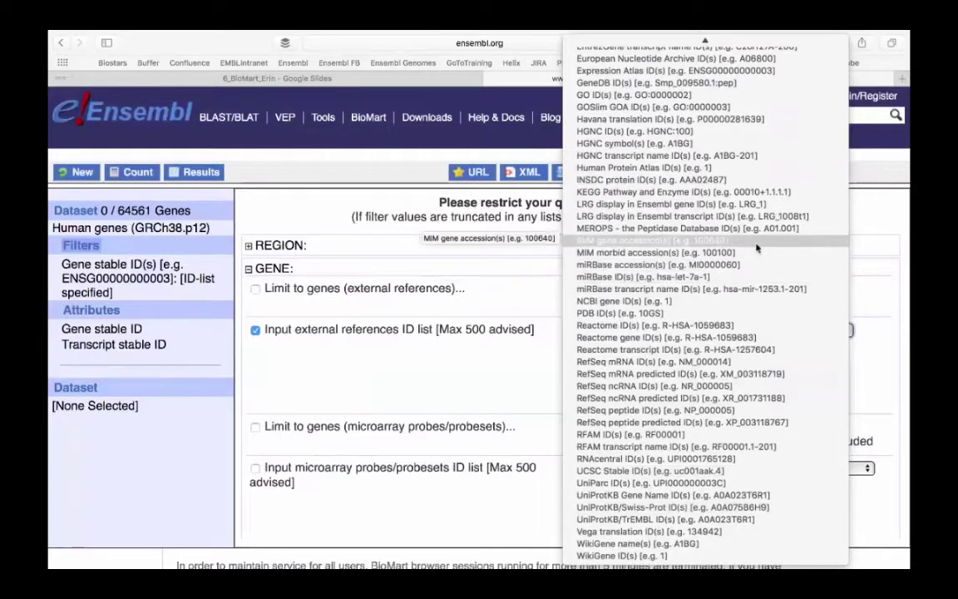
pyautogui.scroll(5, 765, 204)
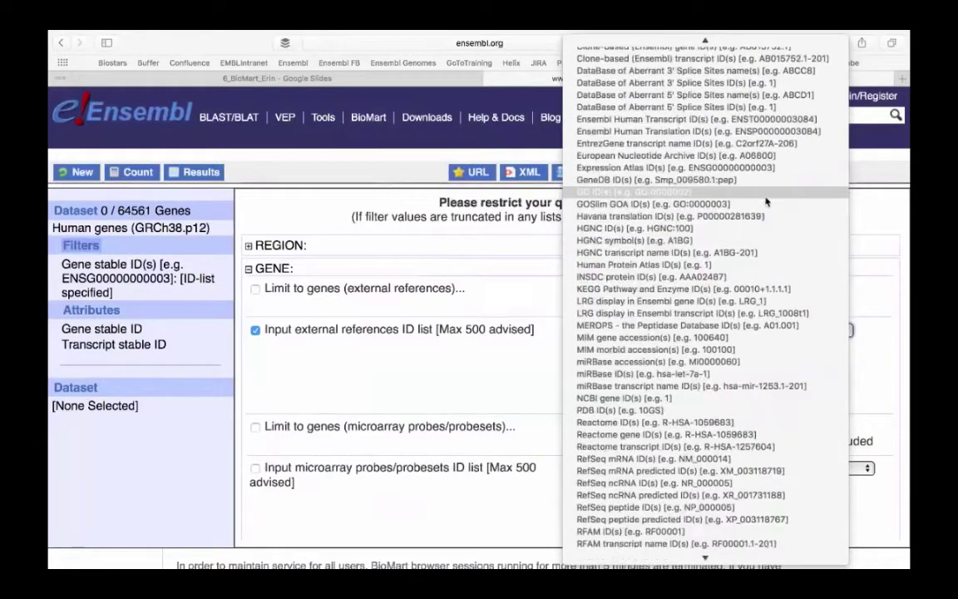
pyautogui.scroll(3, 765, 202)
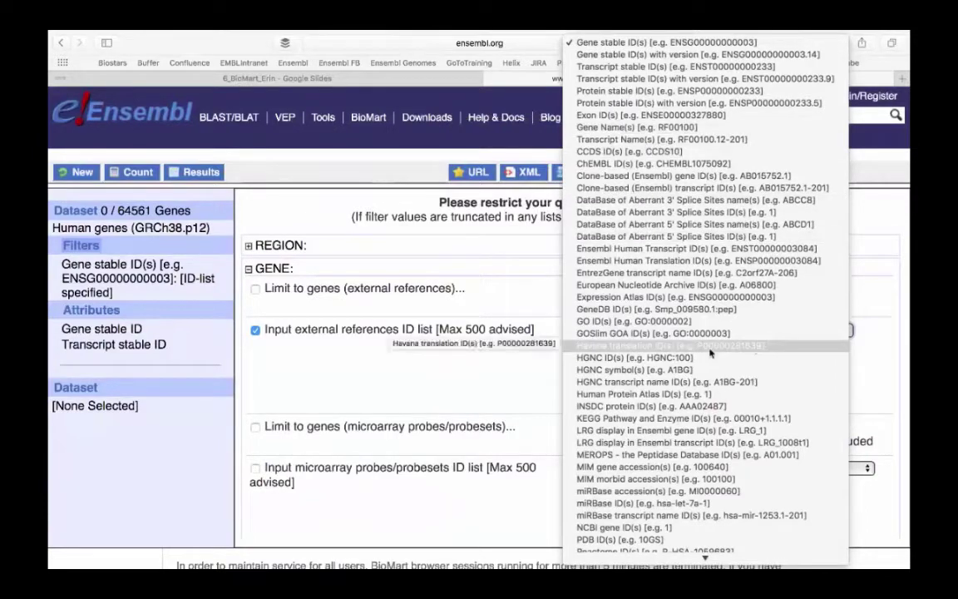
pyautogui.click(688, 371)
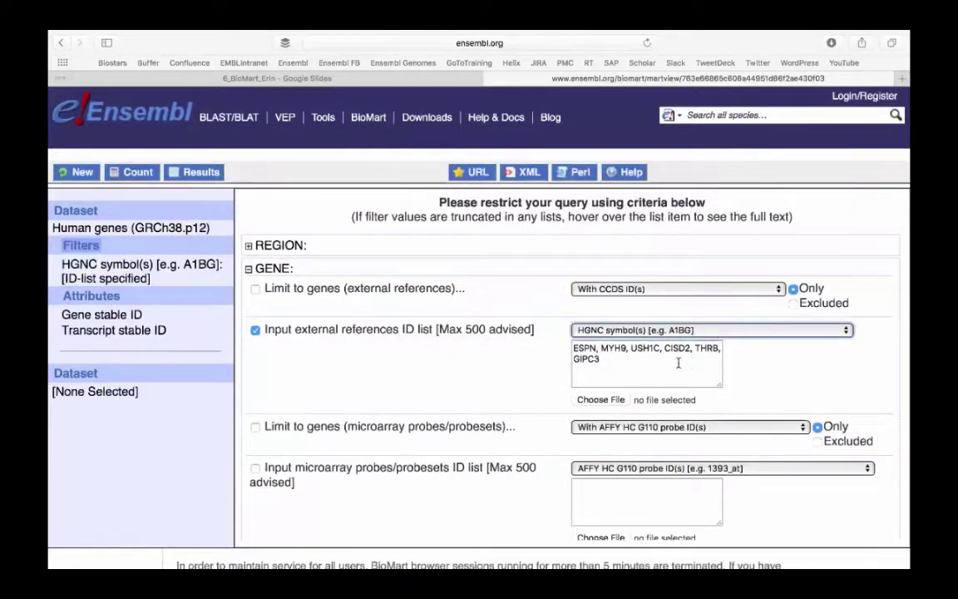
pyautogui.click(119, 177)
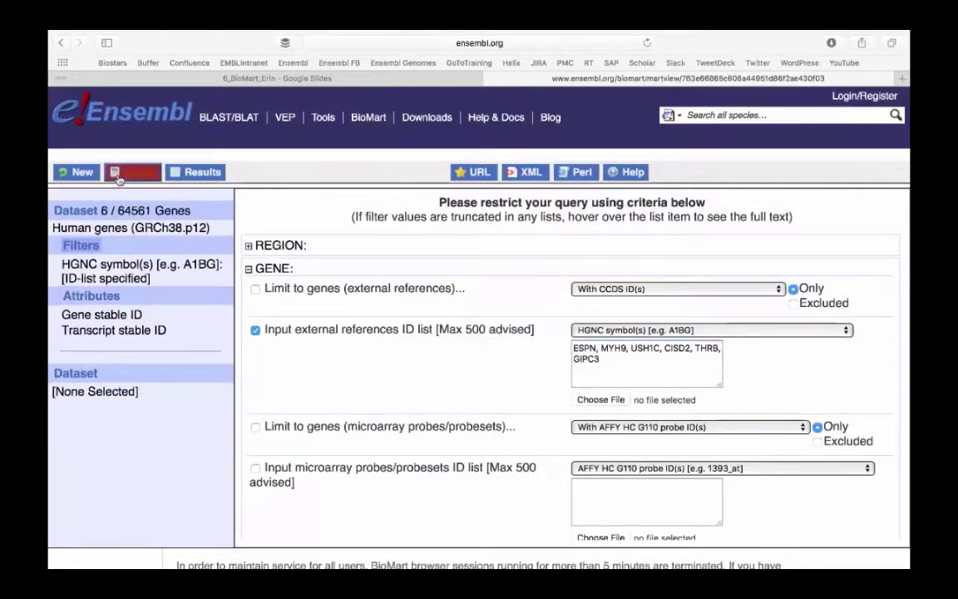
# - Insert a line break after "ESPN," in the external references ID list
pyautogui.click(601, 348)
pyautogui.press('Return')
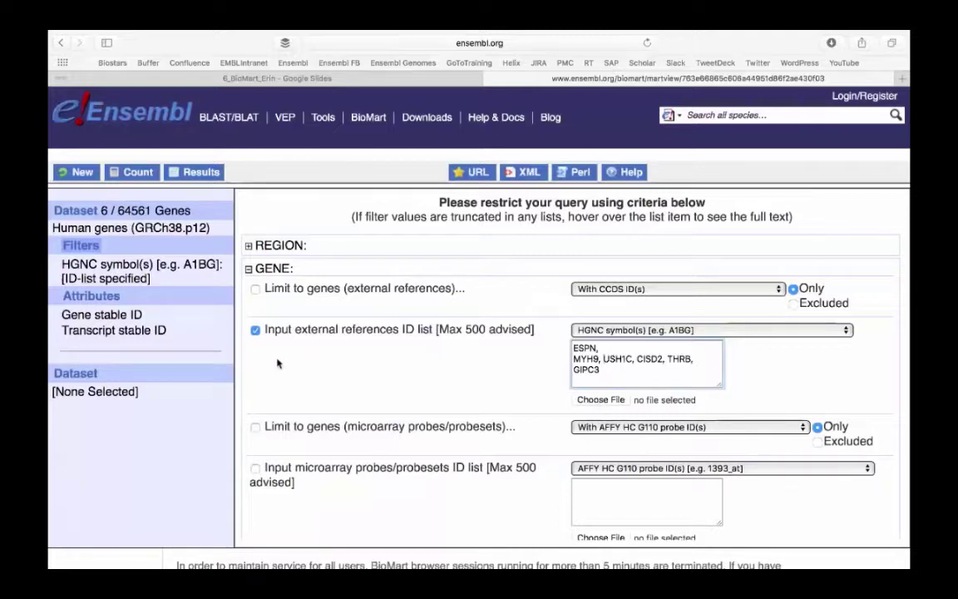
# - Open the output attributes and look through the Structures and Homologues categories before returning to Features
pyautogui.click(92, 297)
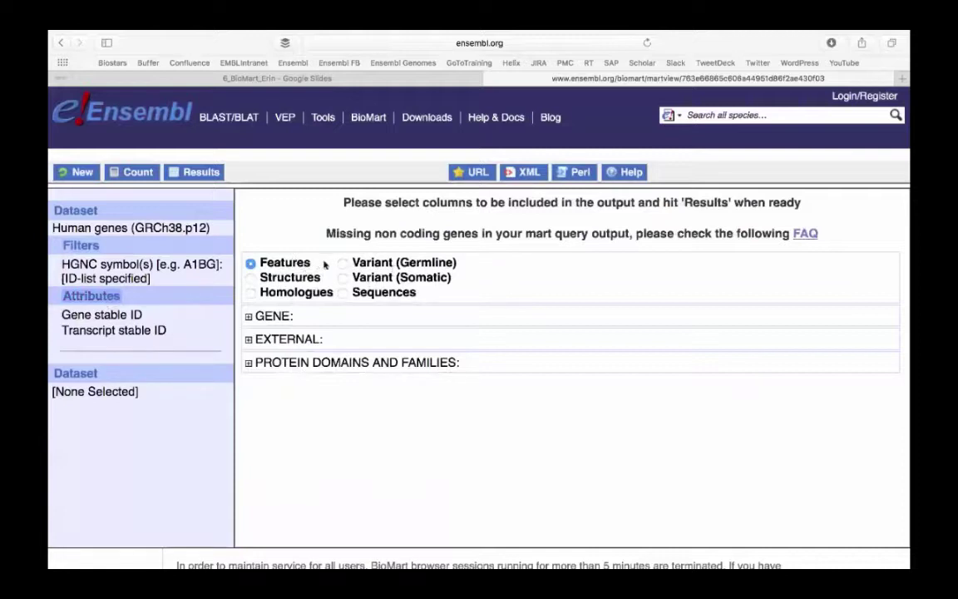
pyautogui.click(250, 278)
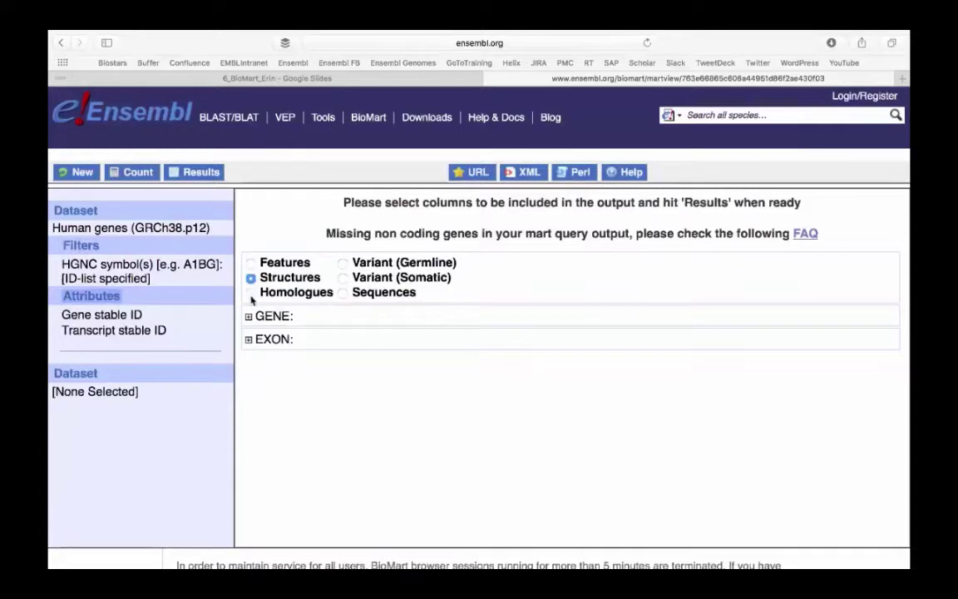
pyautogui.click(250, 292)
pyautogui.click(250, 263)
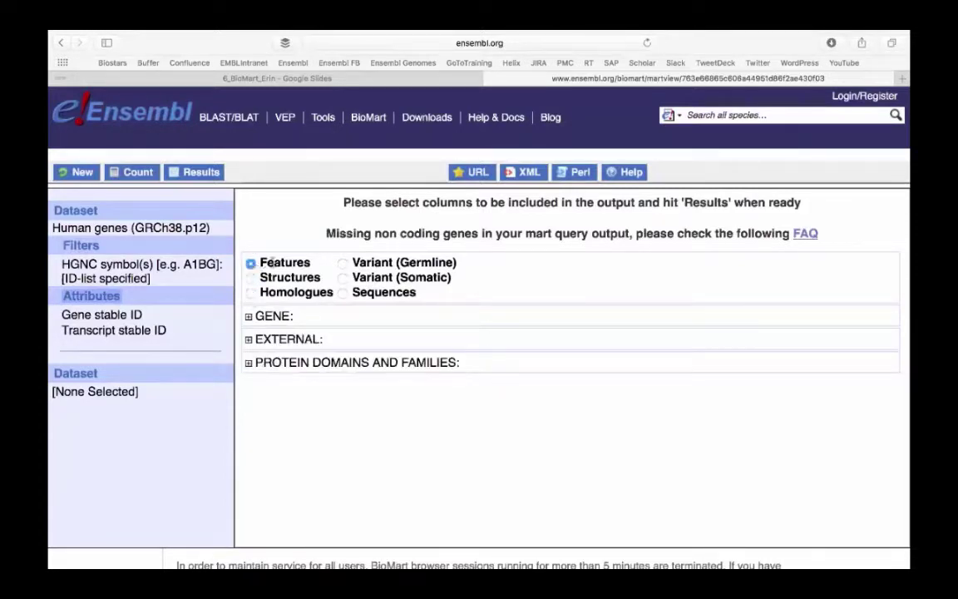
# - Glance at the Sequences attribute category, return to Features, and add Gene name from the Gene section to the output
pyautogui.click(342, 293)
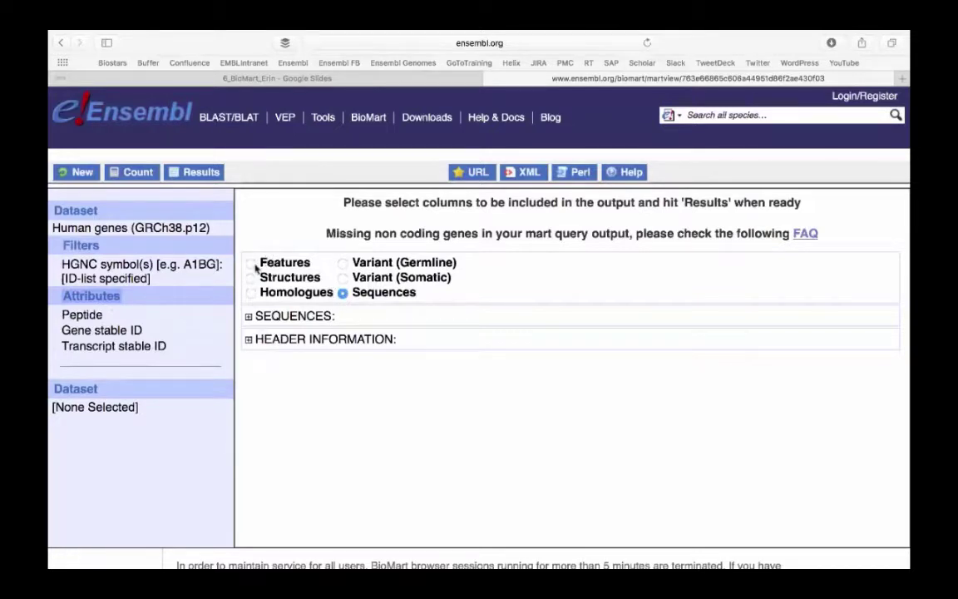
pyautogui.click(252, 264)
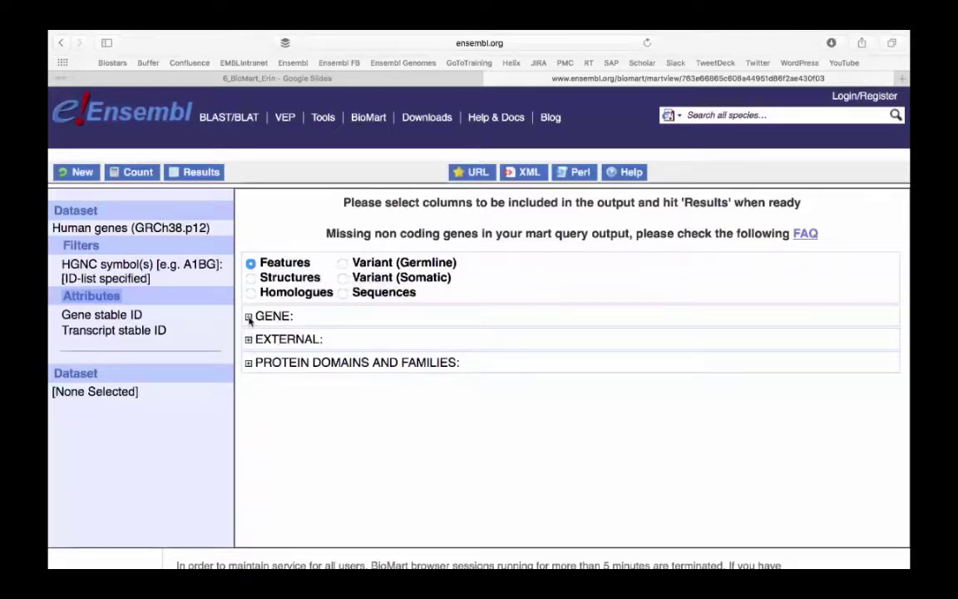
pyautogui.click(249, 317)
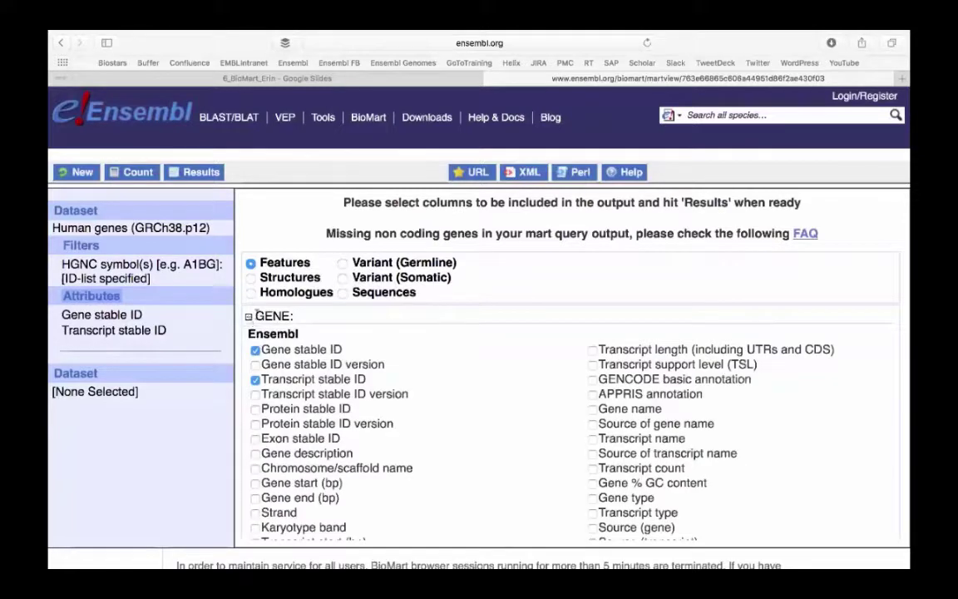
pyautogui.scroll(-3, 470, 355)
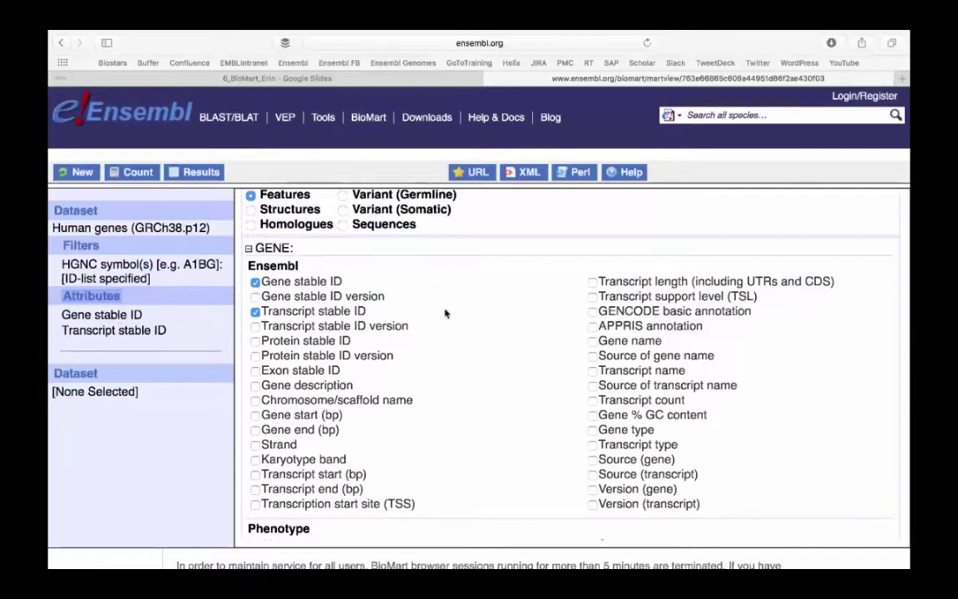
pyautogui.click(593, 342)
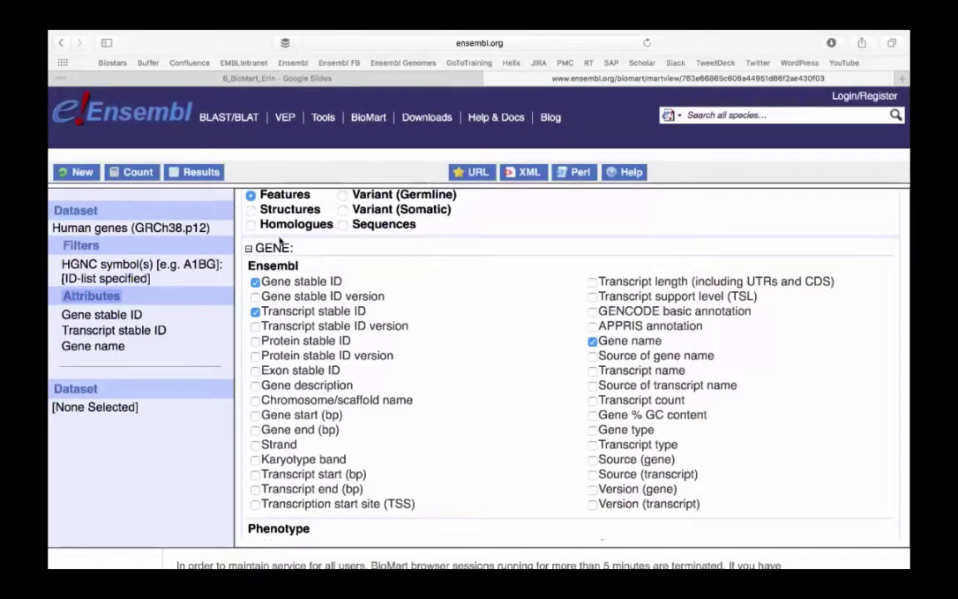
pyautogui.click(249, 249)
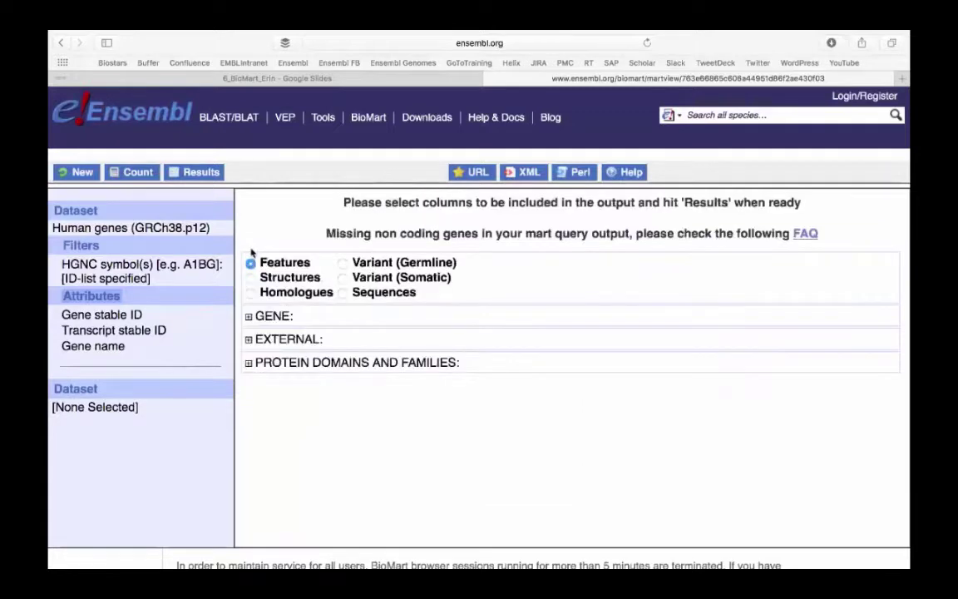
# - Add GO term name and GO term definition from the External section to the output attributes
pyautogui.click(247, 340)
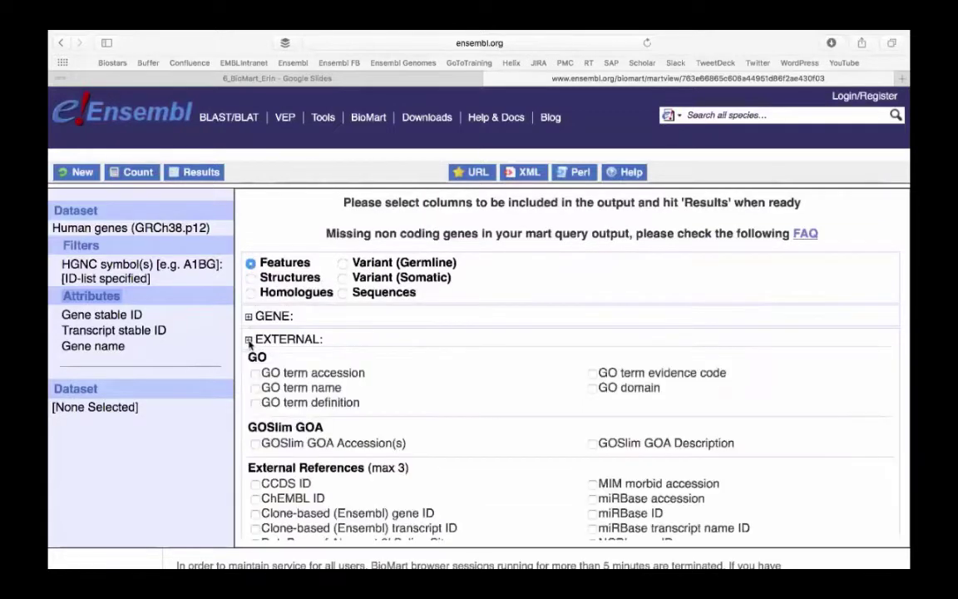
pyautogui.scroll(-3, 407, 362)
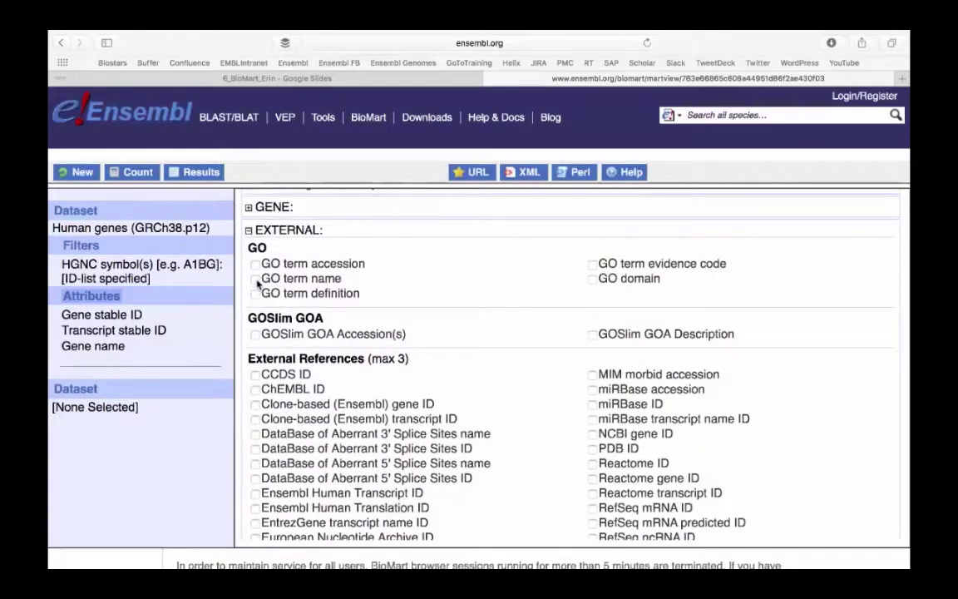
pyautogui.click(255, 279)
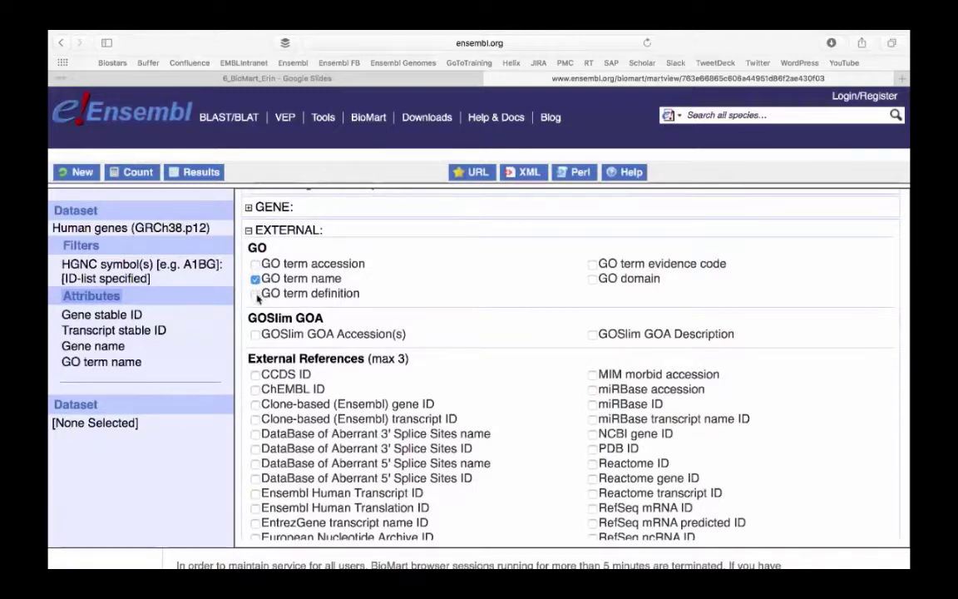
pyautogui.click(255, 294)
# - Add NCBI gene ID from the External References to the output attributes
pyautogui.scroll(-2, 557, 376)
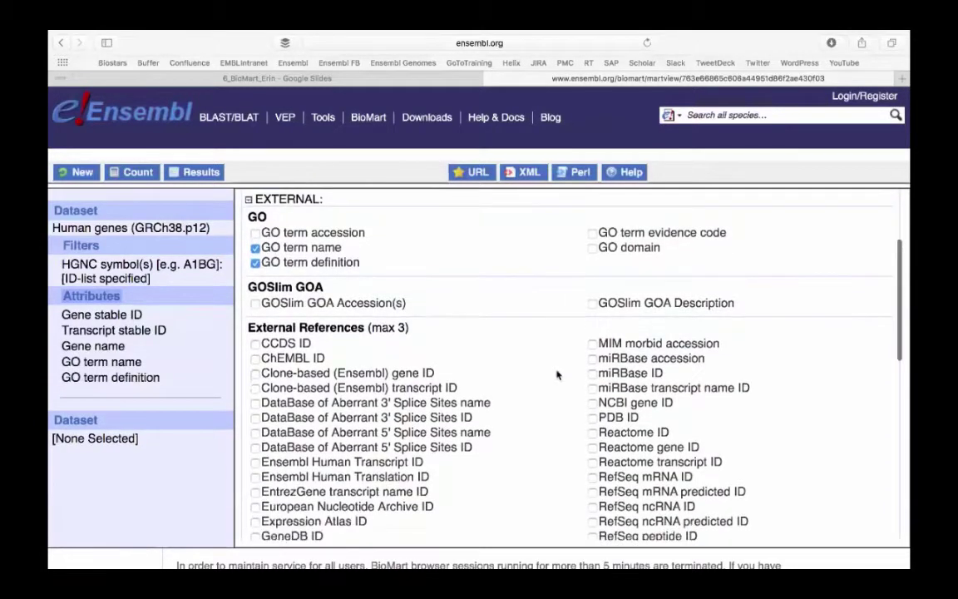
pyautogui.scroll(-5, 558, 375)
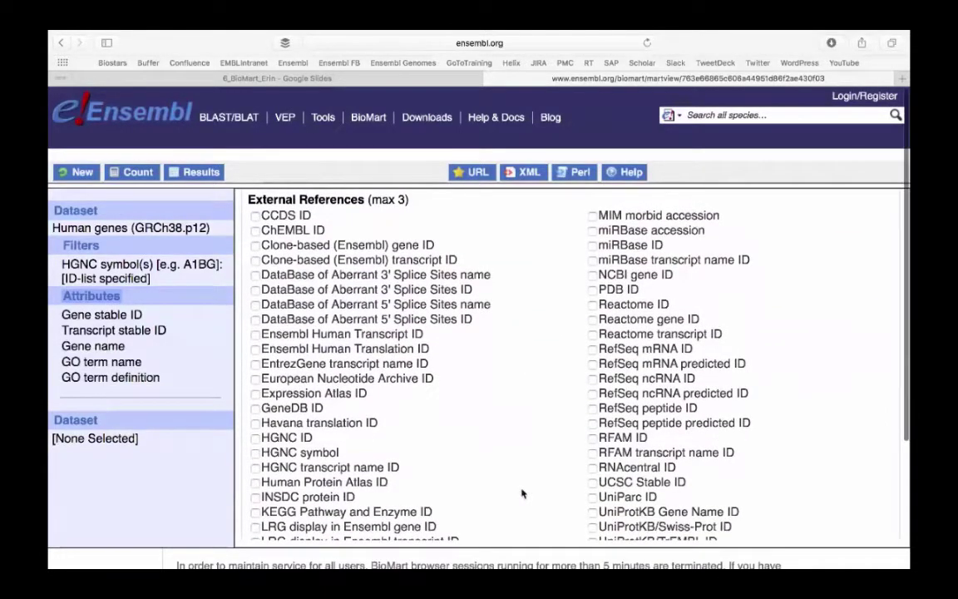
pyautogui.scroll(-5, 522, 494)
pyautogui.scroll(3, 522, 494)
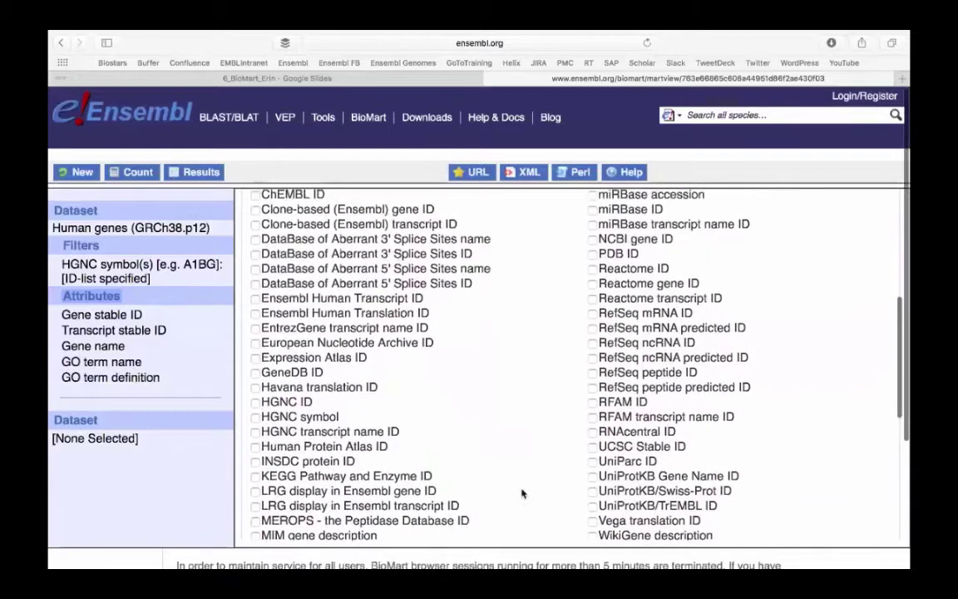
pyautogui.scroll(3, 522, 494)
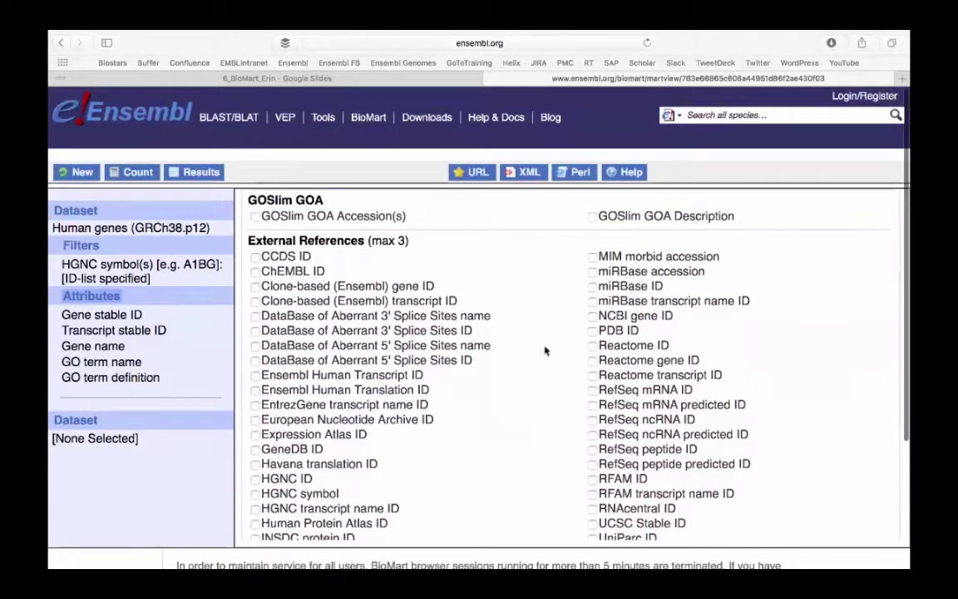
pyautogui.click(593, 318)
pyautogui.scroll(2, 460, 258)
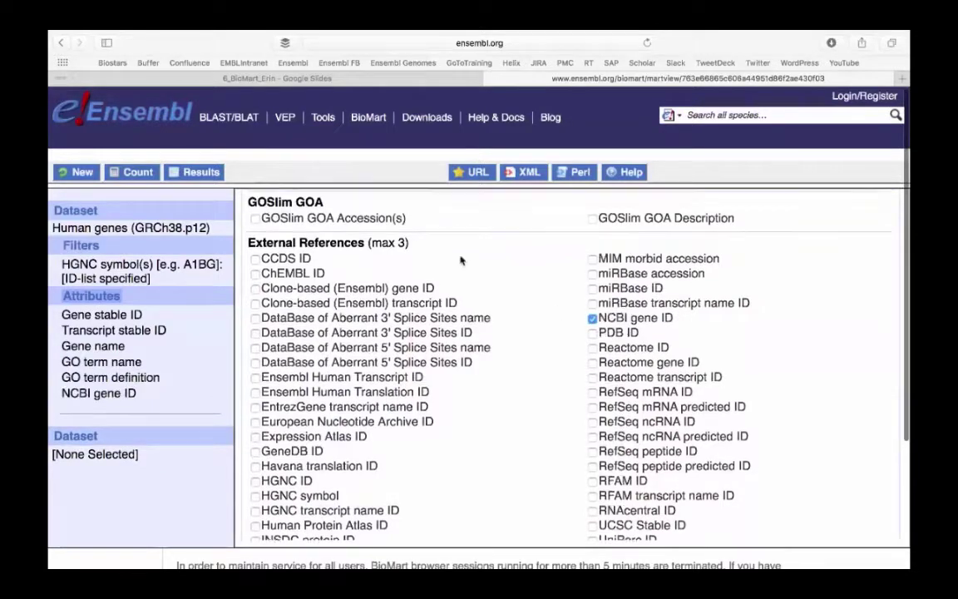
# - Review the GO group under External and the Ensembl group under Gene, leaving both sections collapsed
pyautogui.scroll(3, 460, 258)
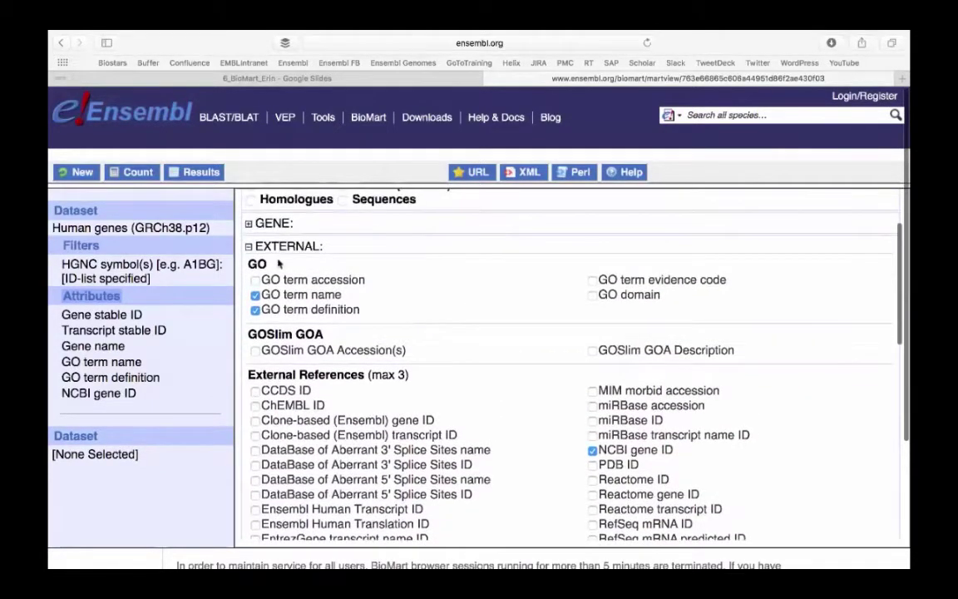
pyautogui.moveTo(268, 263); pyautogui.dragTo(226, 235)
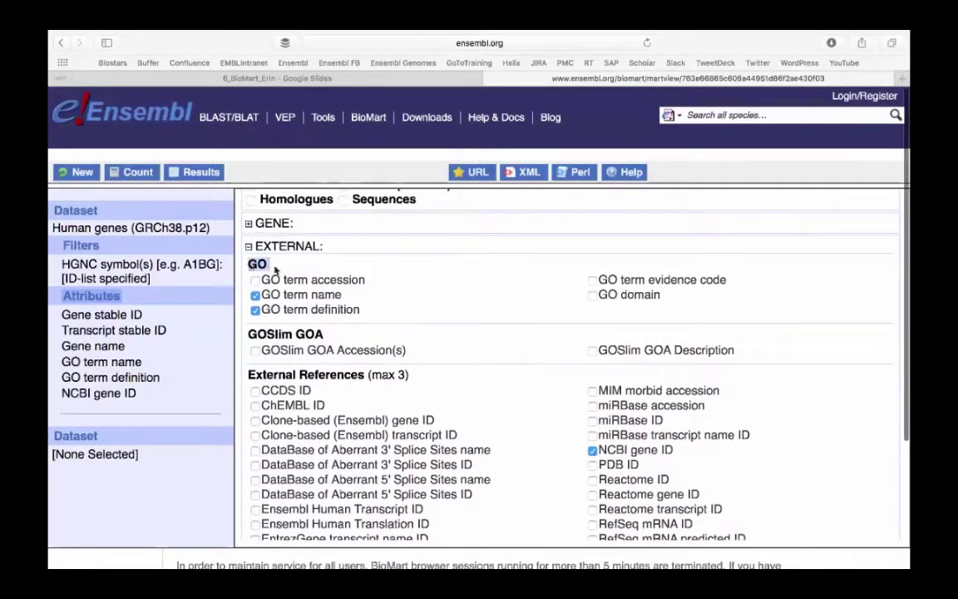
pyautogui.click(275, 268)
pyautogui.click(248, 246)
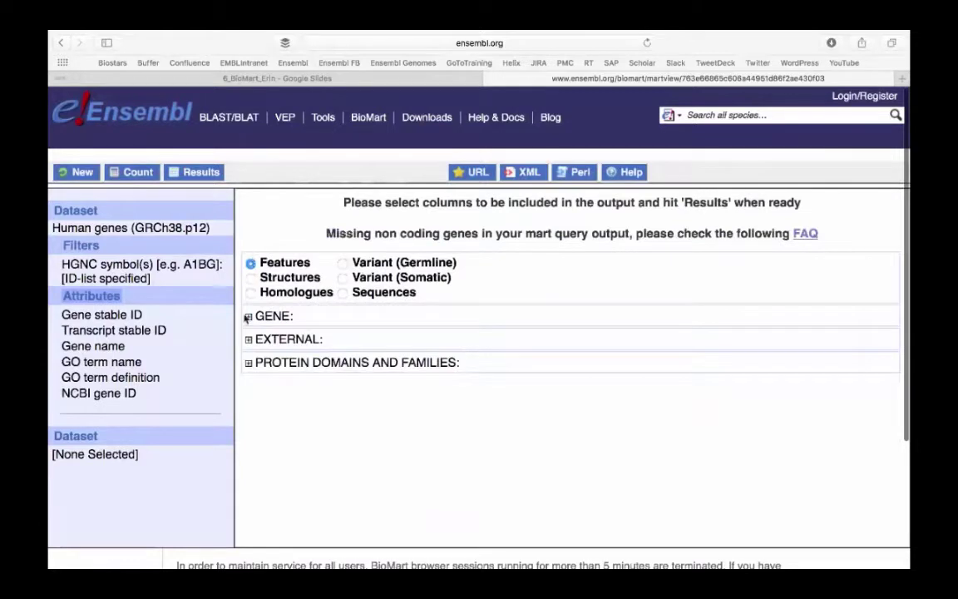
pyautogui.click(248, 318)
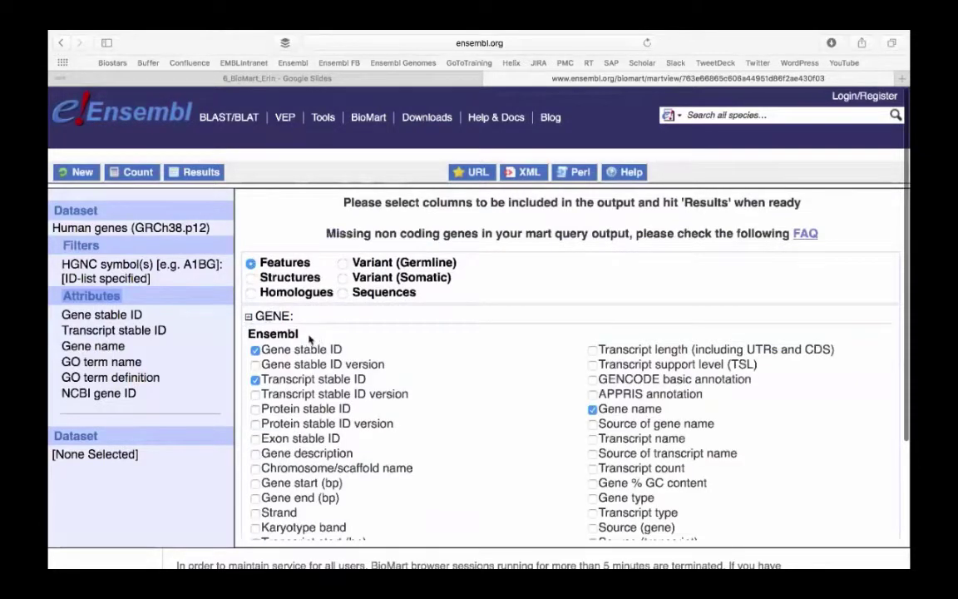
pyautogui.moveTo(306, 335); pyautogui.dragTo(247, 334)
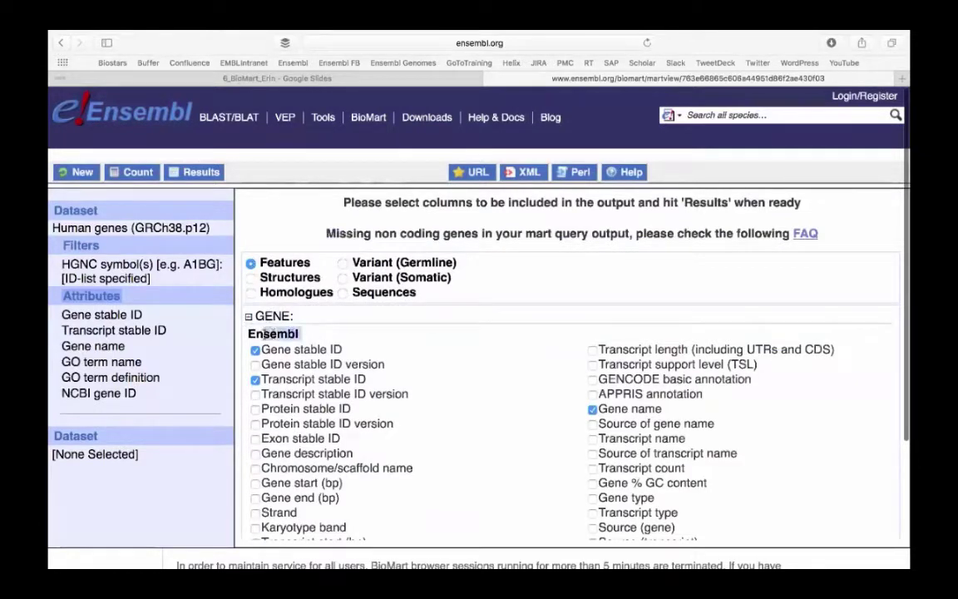
pyautogui.click(306, 335)
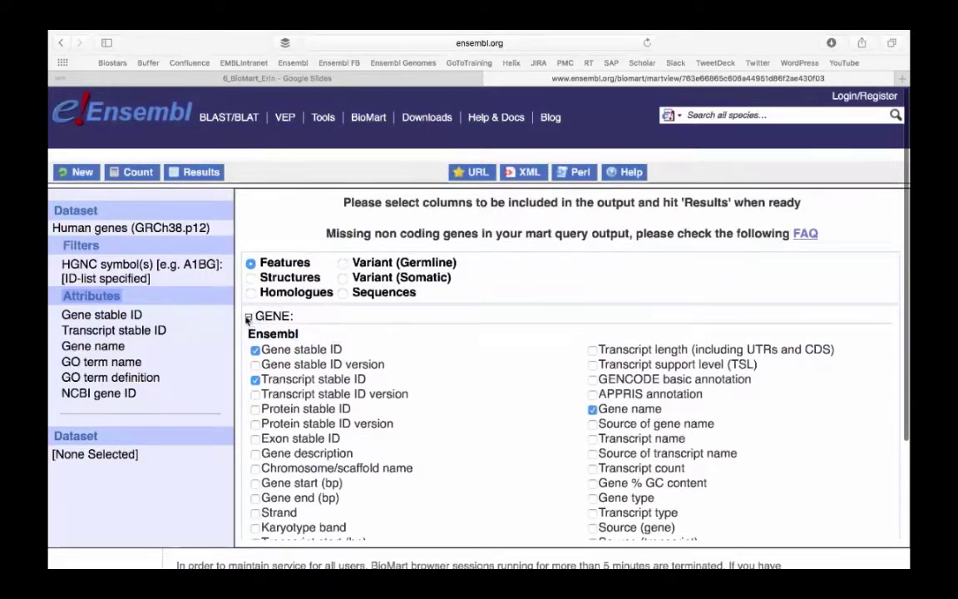
pyautogui.click(247, 317)
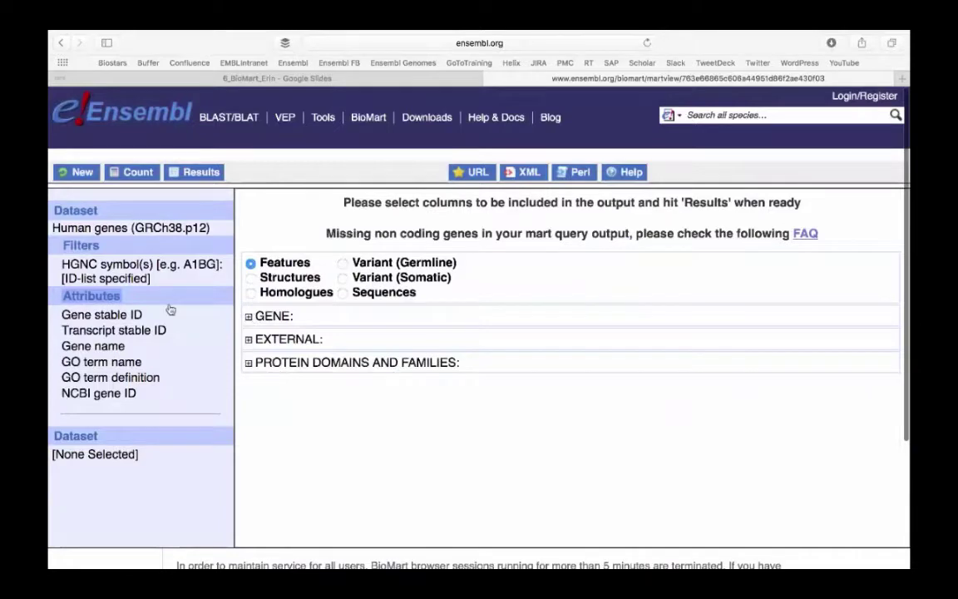
# - Generate the query results and look through the preview table
pyautogui.click(194, 173)
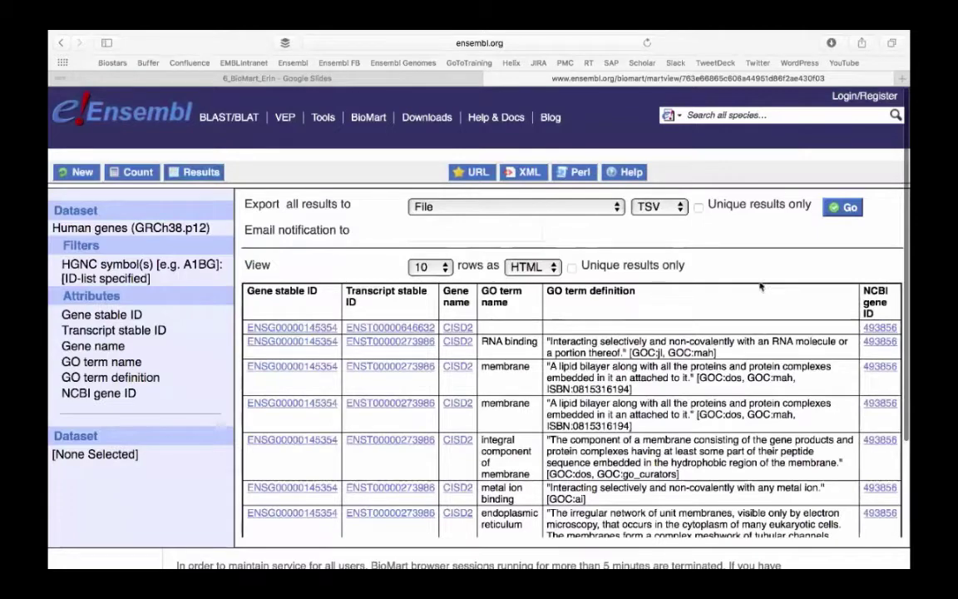
pyautogui.scroll(-5, 774, 357)
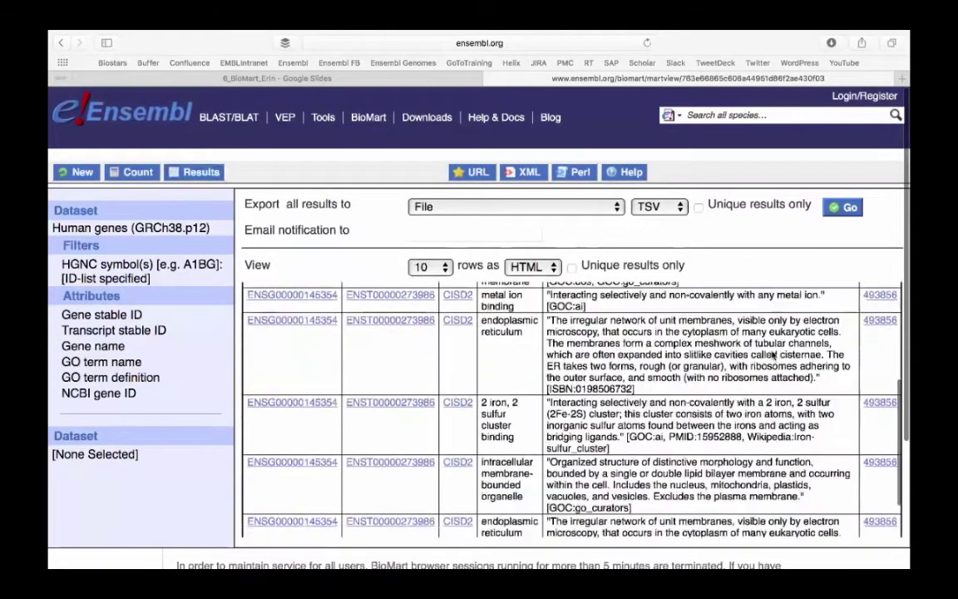
pyautogui.scroll(5, 774, 356)
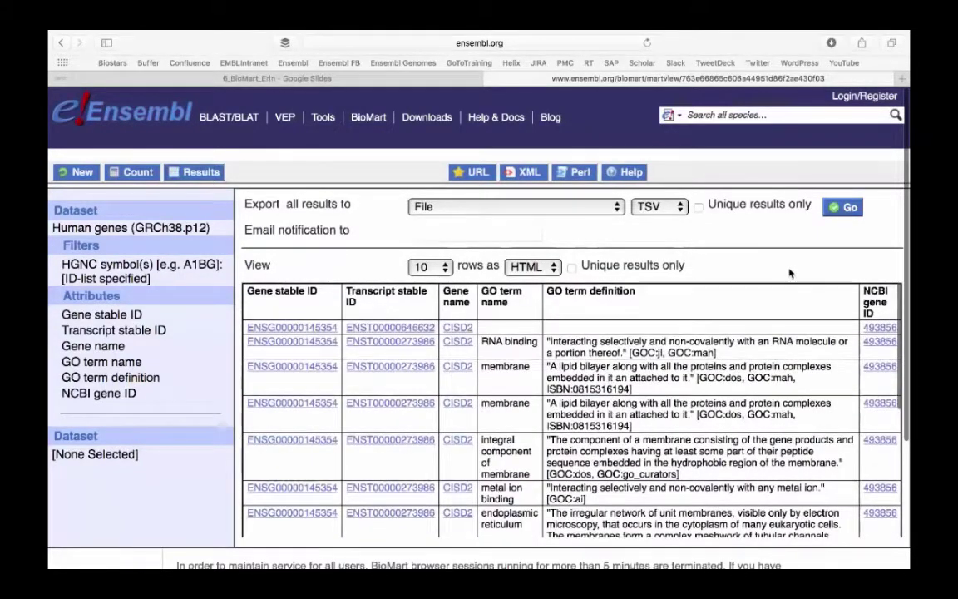
# - Check the row counts offered for the preview and the file formats offered for exporting the results
pyautogui.click(441, 268)
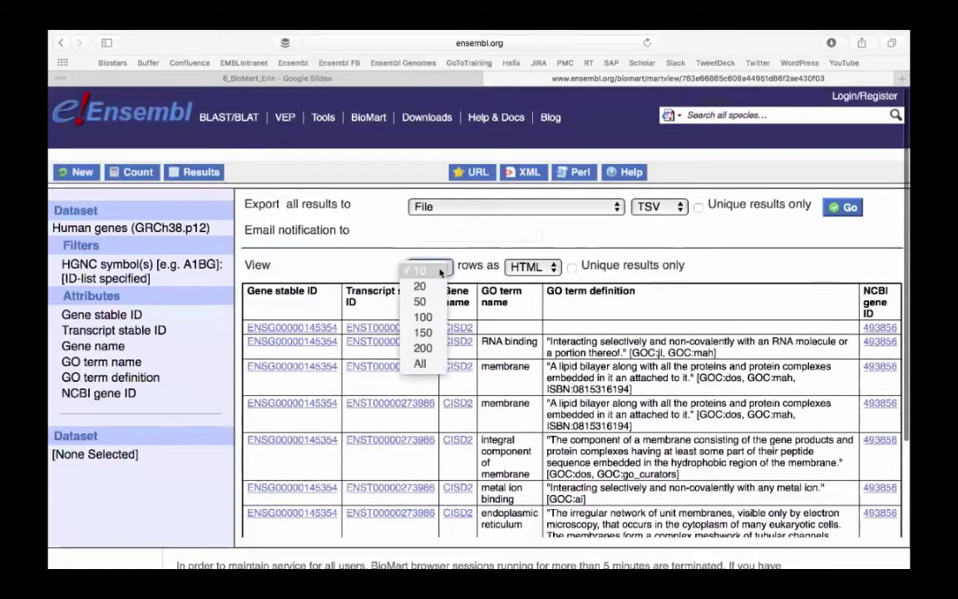
pyautogui.click(440, 272)
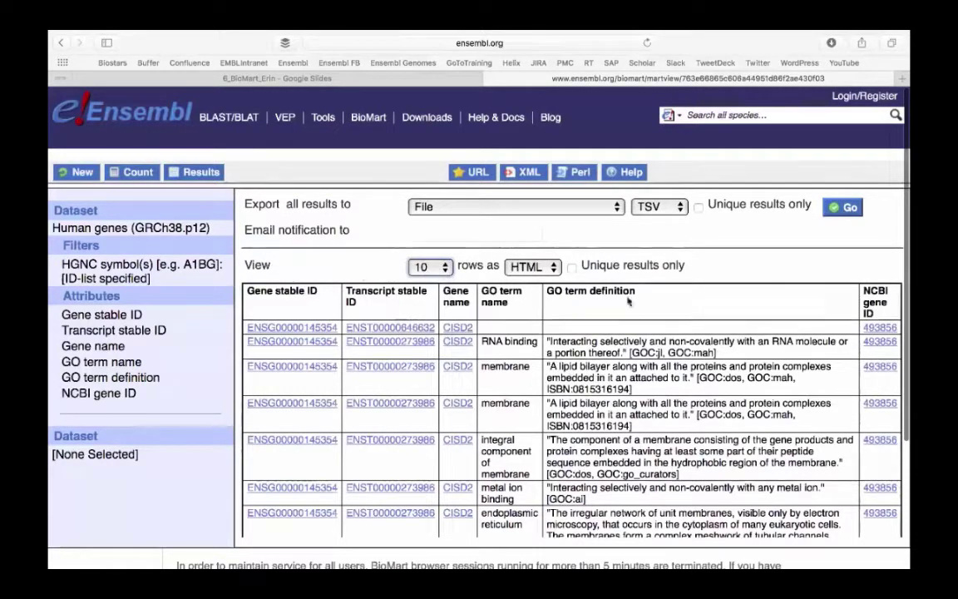
pyautogui.click(677, 208)
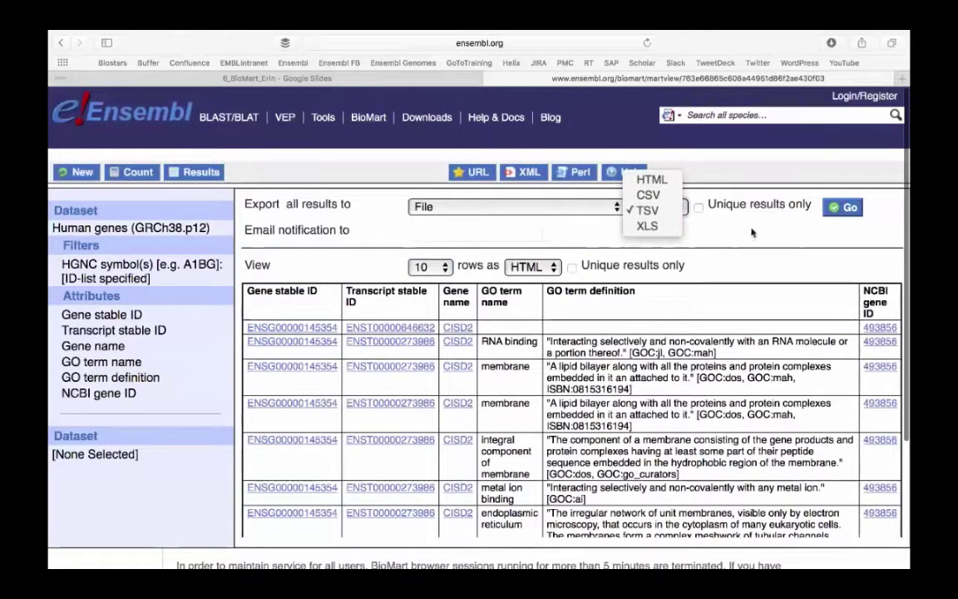
pyautogui.click(751, 233)
# - Read through the previewed result rows with their GO terms, definitions and NCBI gene IDs
pyautogui.scroll(-2, 518, 319)
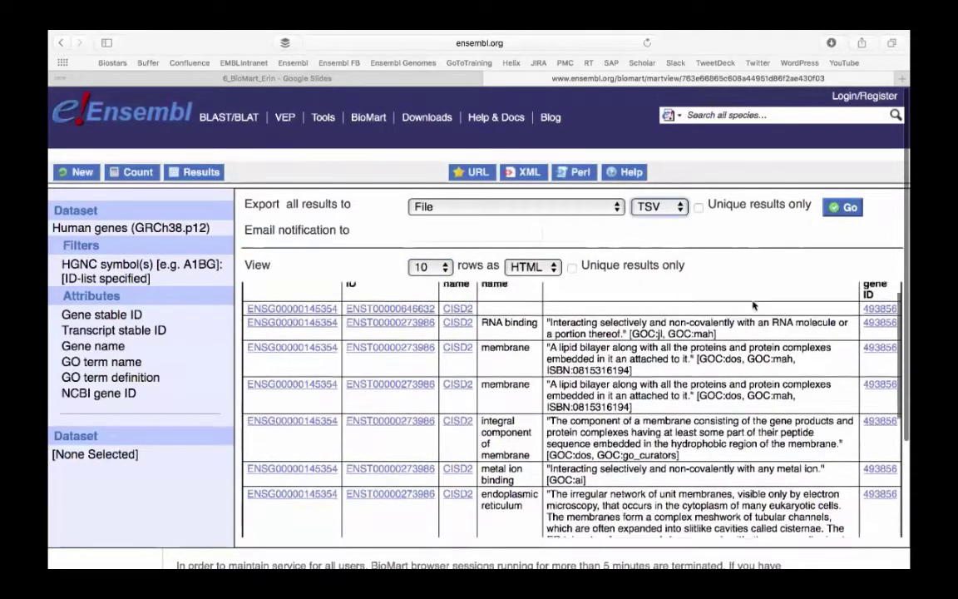
pyautogui.scroll(2, 518, 319)
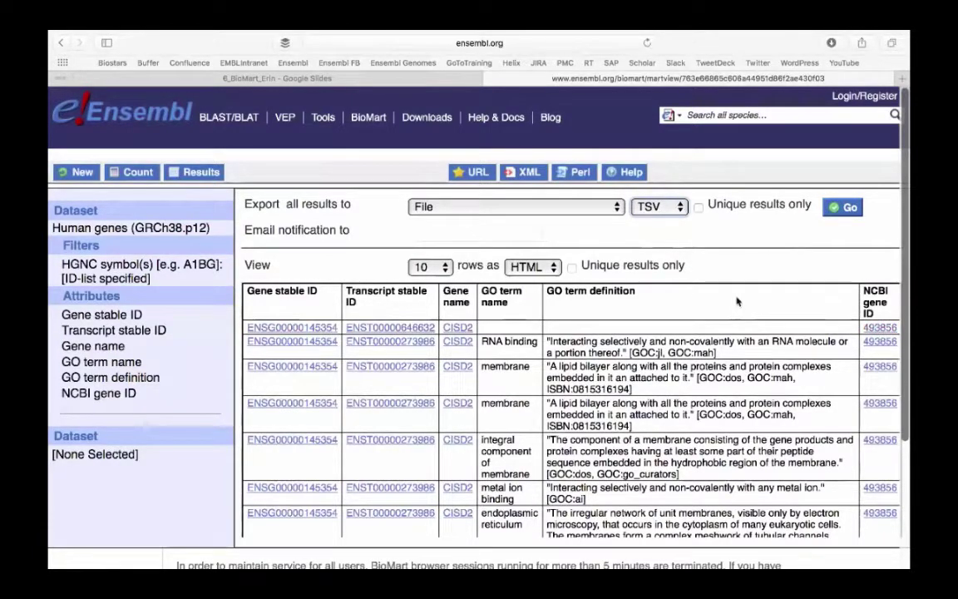
pyautogui.scroll(-6, 737, 302)
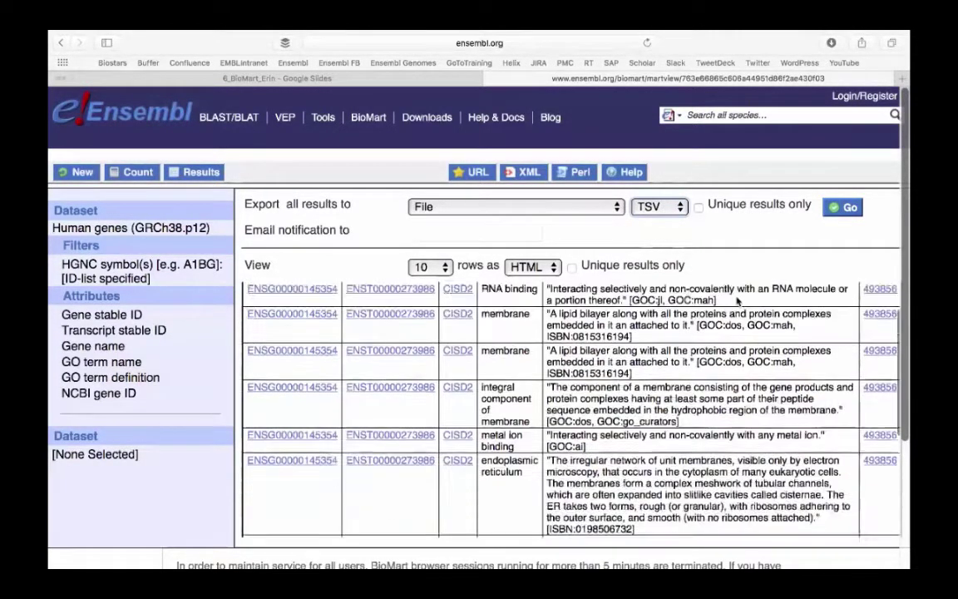
pyautogui.scroll(-2, 737, 301)
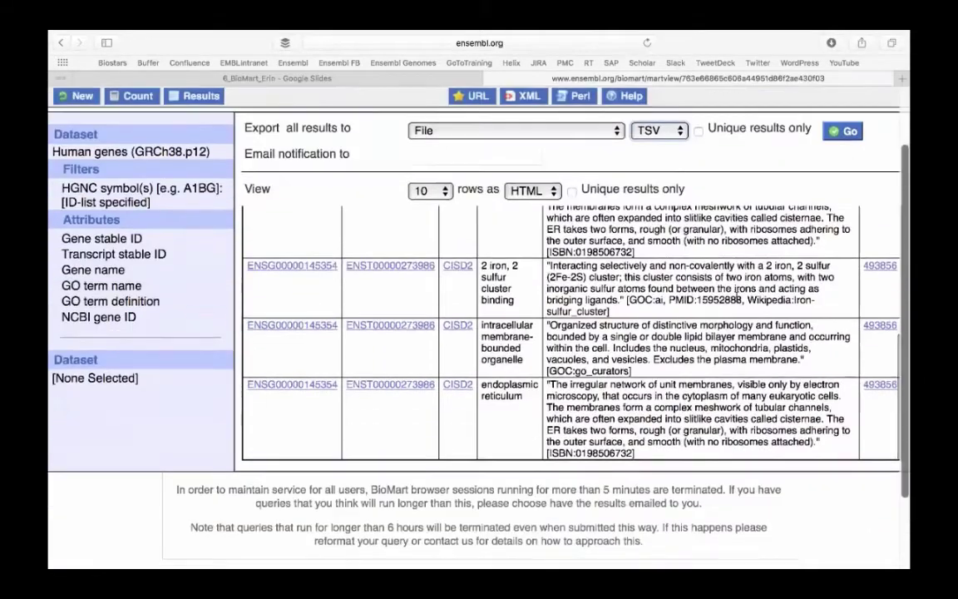
pyautogui.scroll(6, 736, 298)
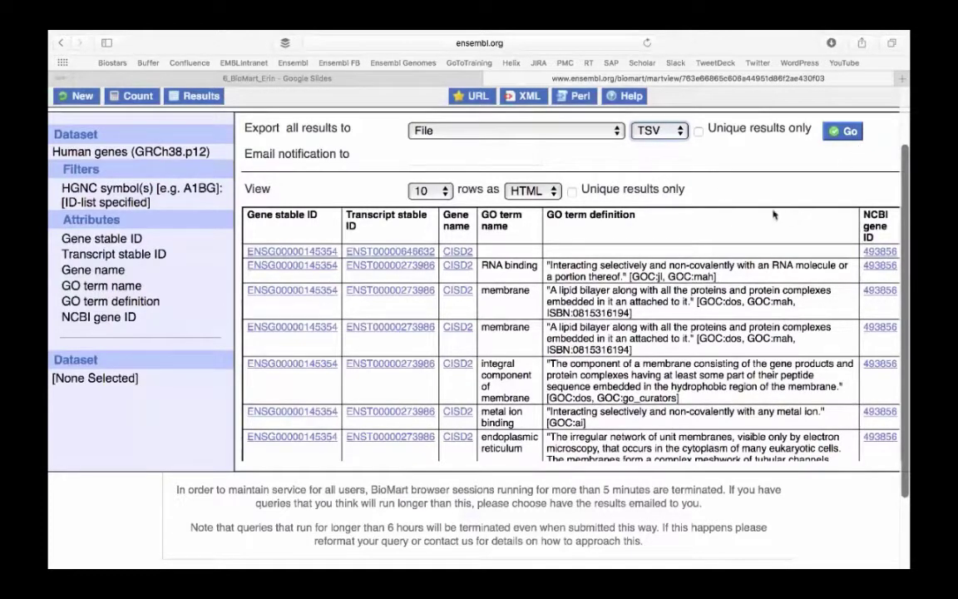
# - Switch the output attributes to Sequences and choose cDNA sequences as the sequence type, leaving the Sequences section collapsed
pyautogui.click(92, 222)
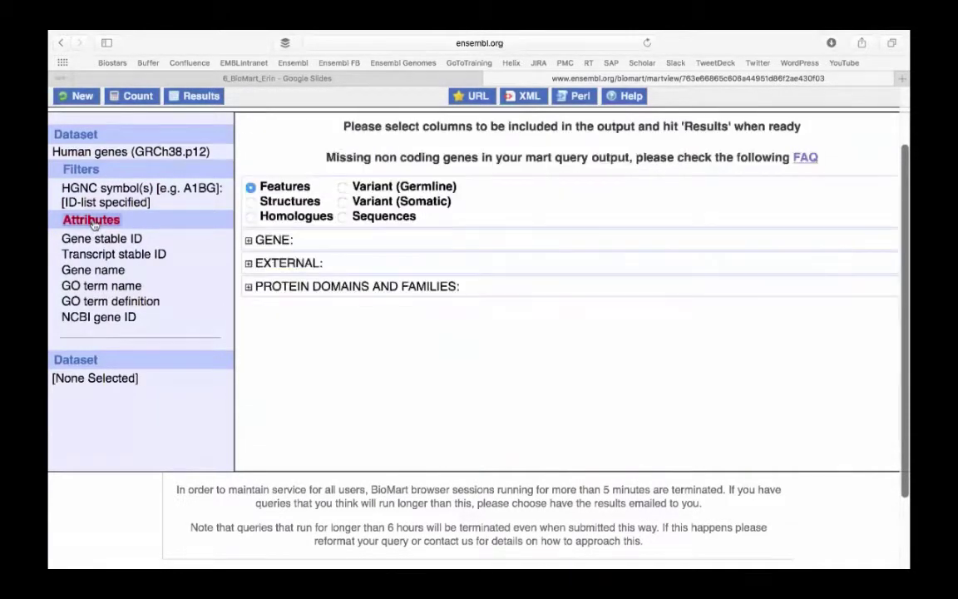
pyautogui.click(344, 218)
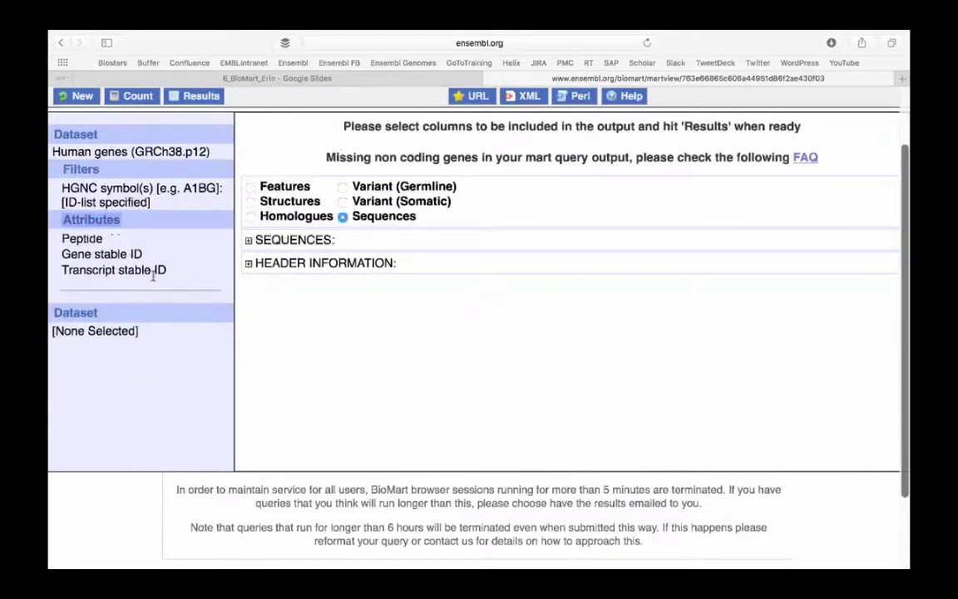
pyautogui.click(248, 242)
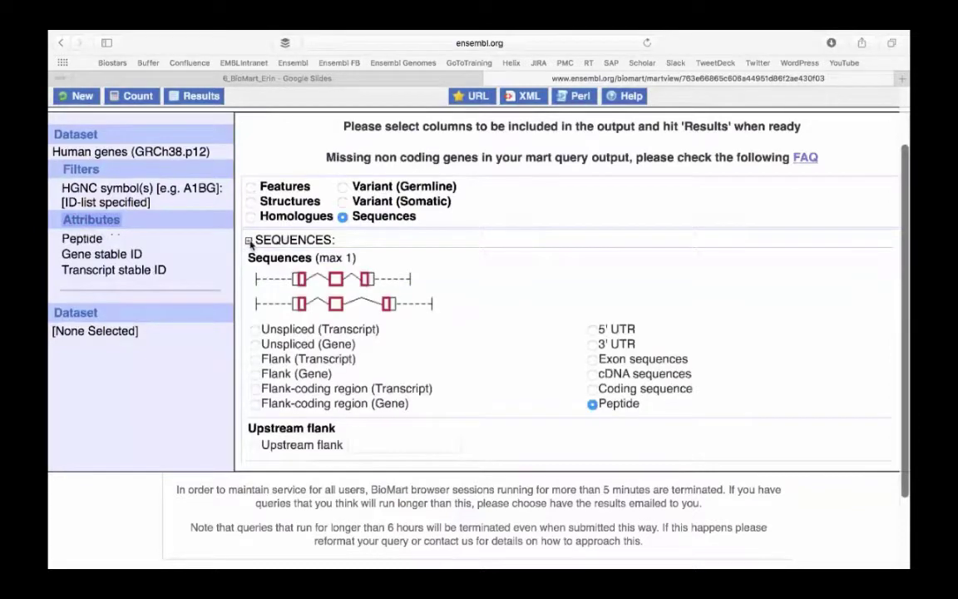
pyautogui.click(592, 375)
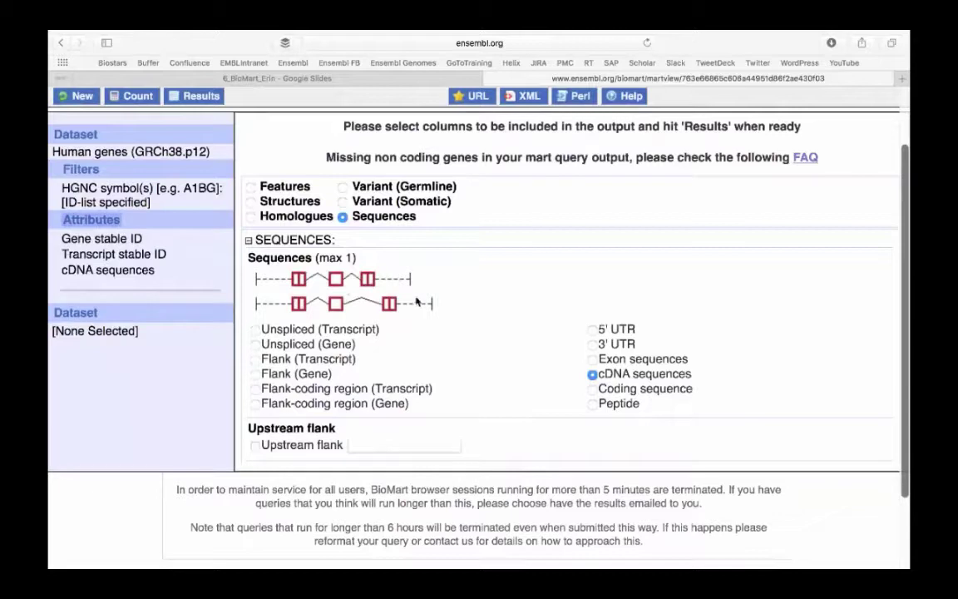
pyautogui.scroll(-2, 250, 173)
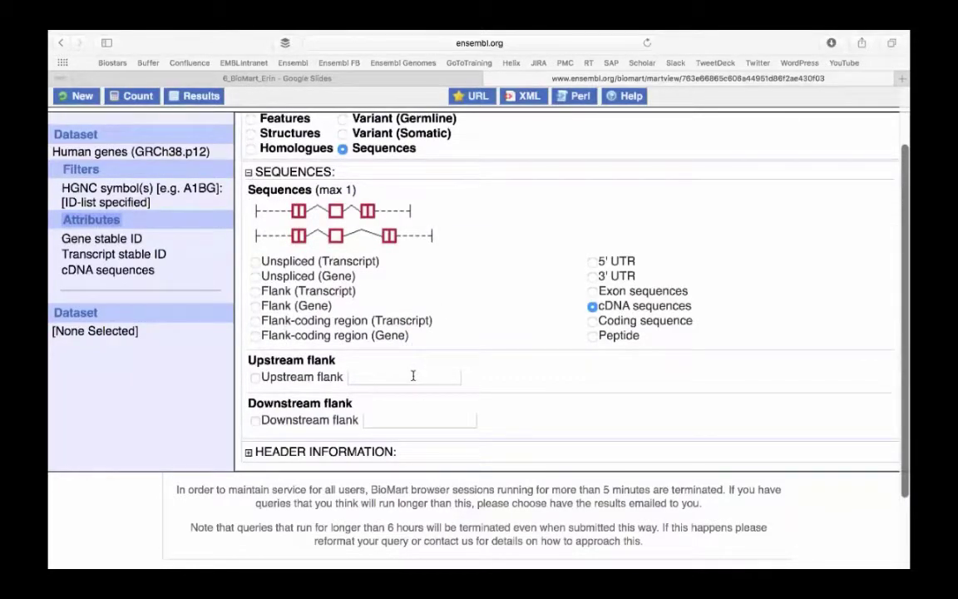
pyautogui.click(248, 171)
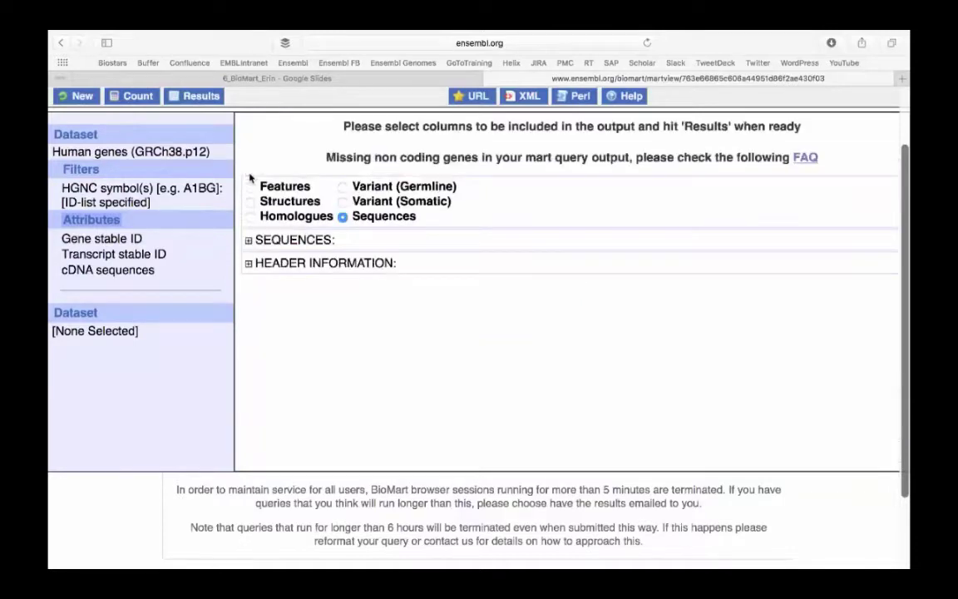
# - Add Gene name and Gene type to the header information of the sequence output
pyautogui.click(247, 265)
pyautogui.scroll(-3, 423, 336)
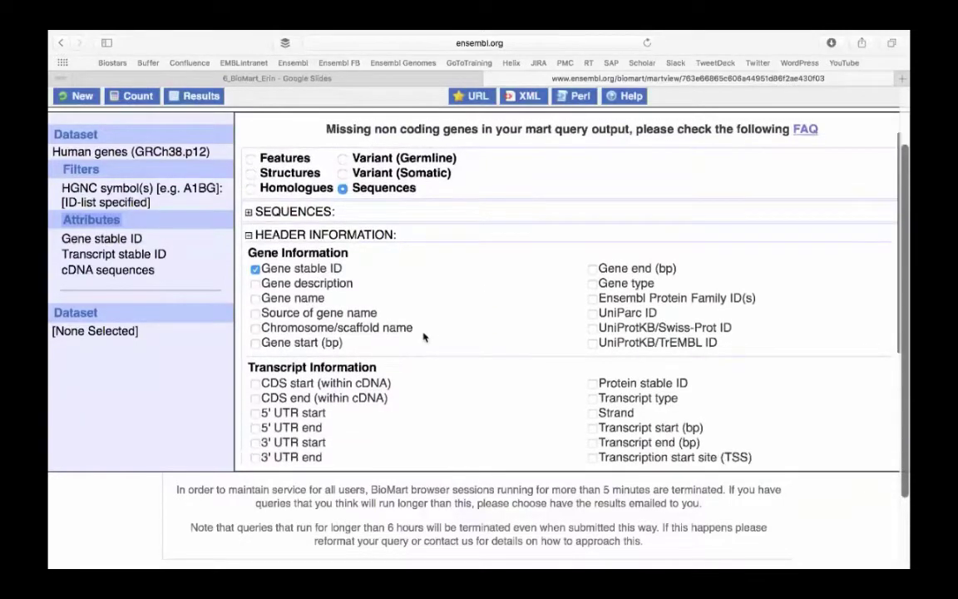
pyautogui.scroll(-2, 423, 336)
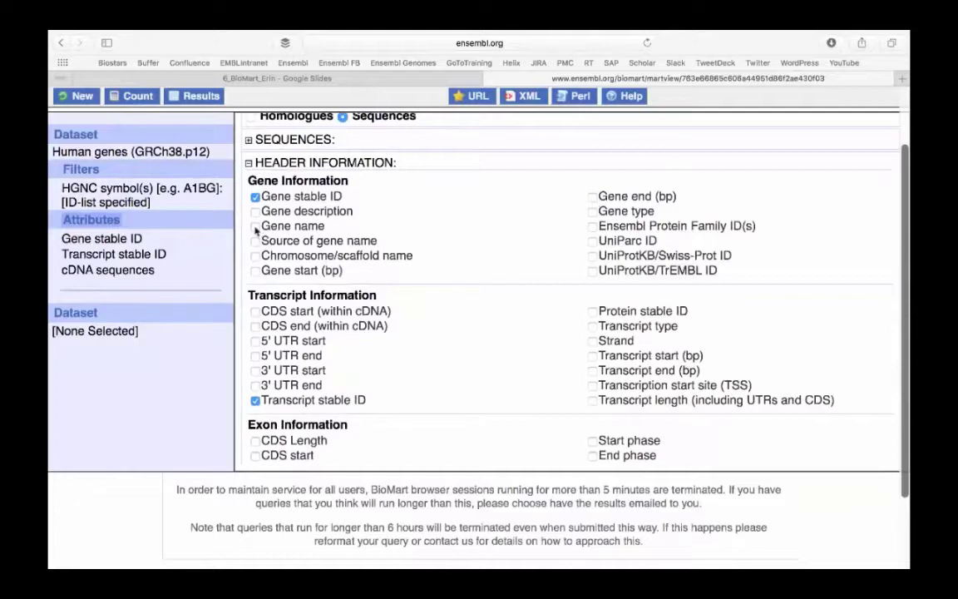
pyautogui.click(255, 227)
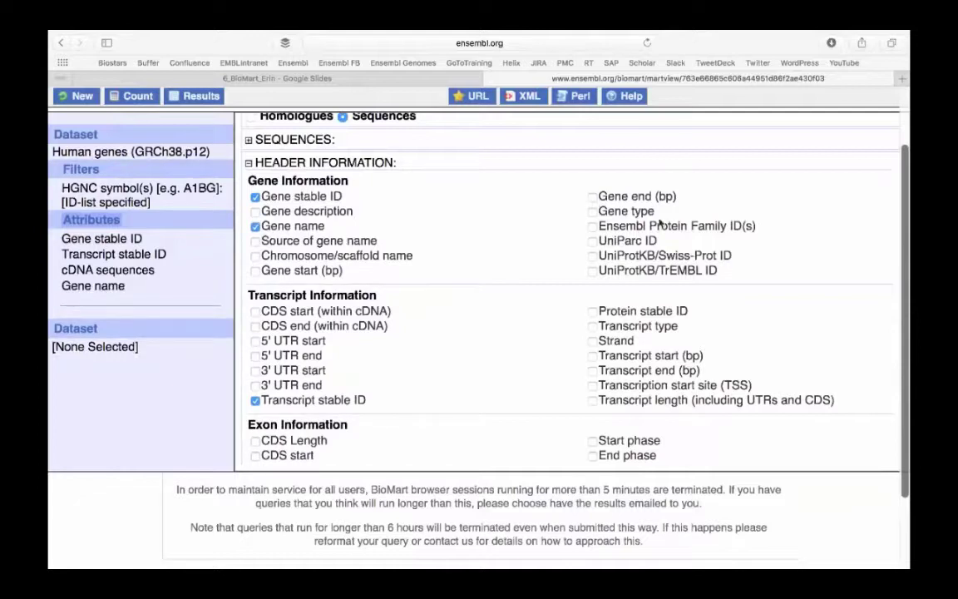
pyautogui.click(592, 212)
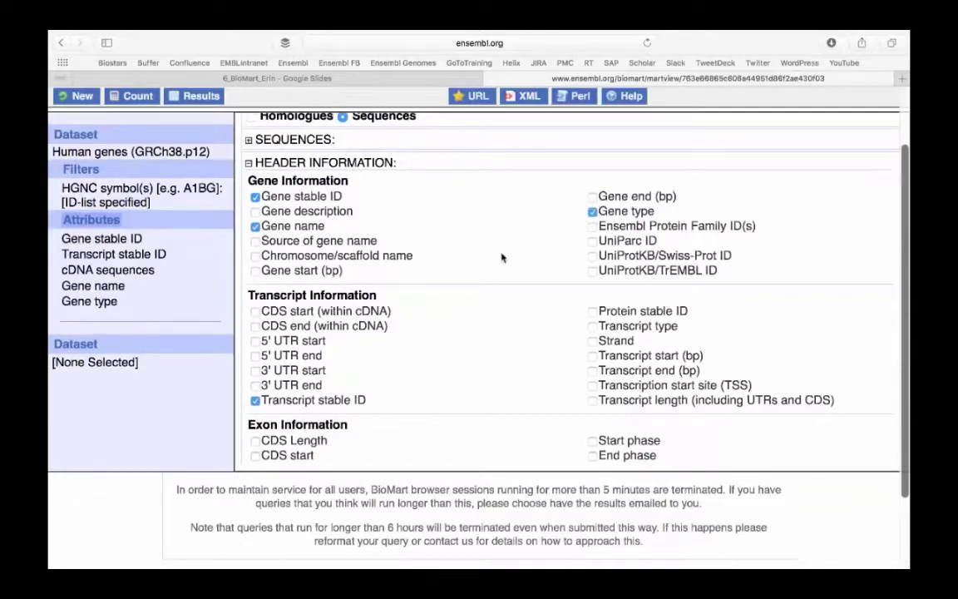
pyautogui.scroll(1, 503, 257)
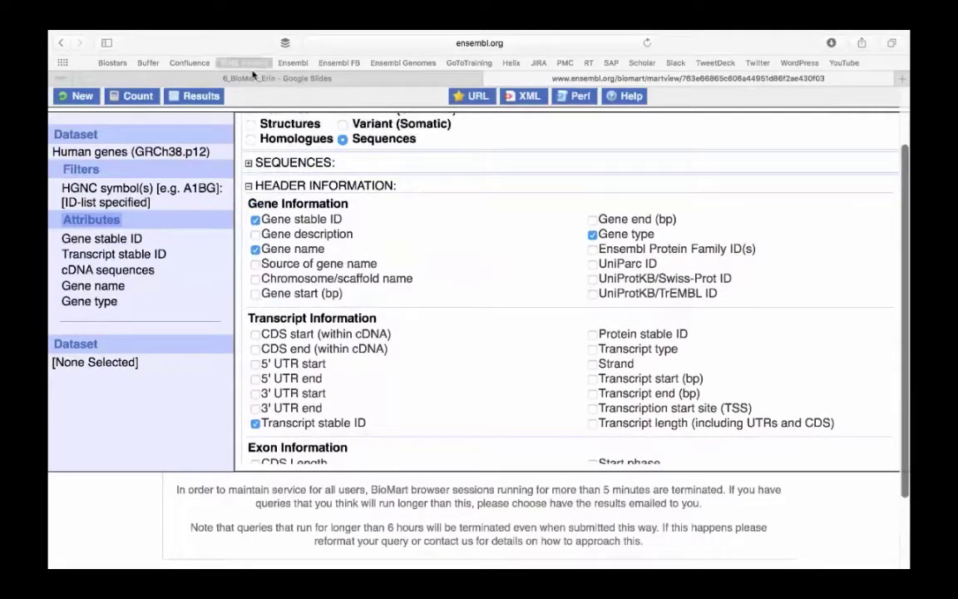
# - Generate the cDNA sequence results and look through the FASTA preview with its header lines
pyautogui.click(218, 99)
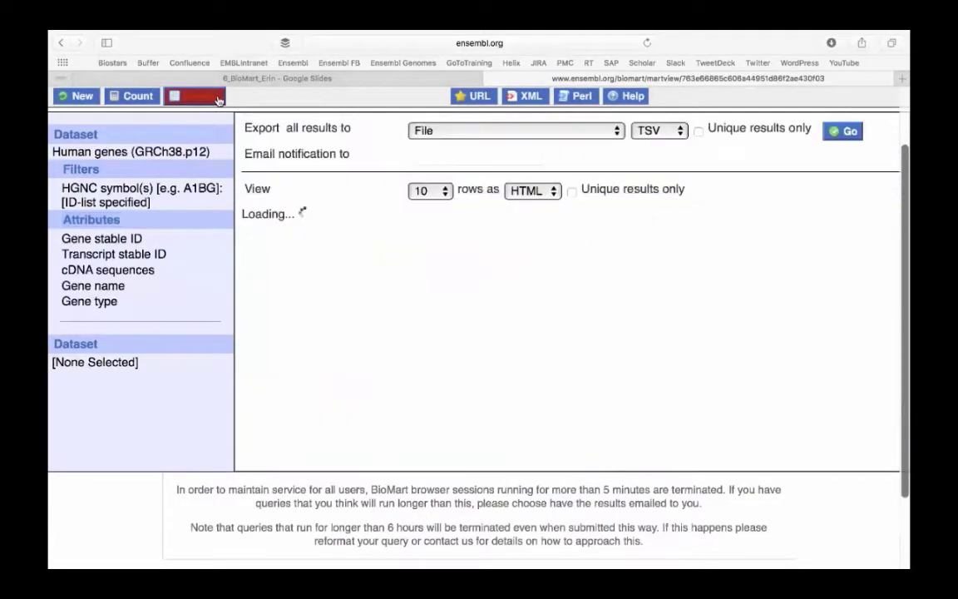
pyautogui.scroll(1, 802, 244)
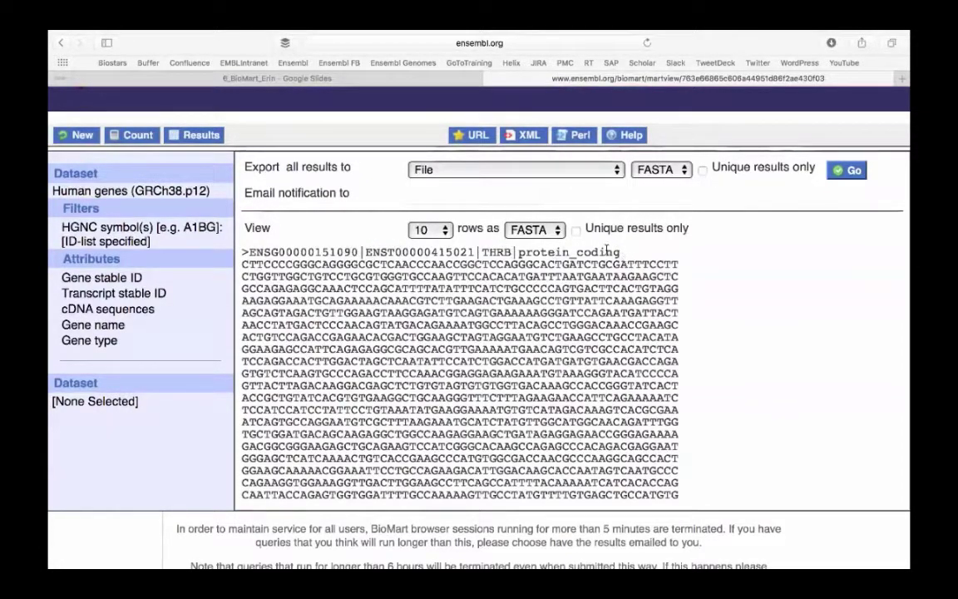
pyautogui.scroll(-15, 637, 305)
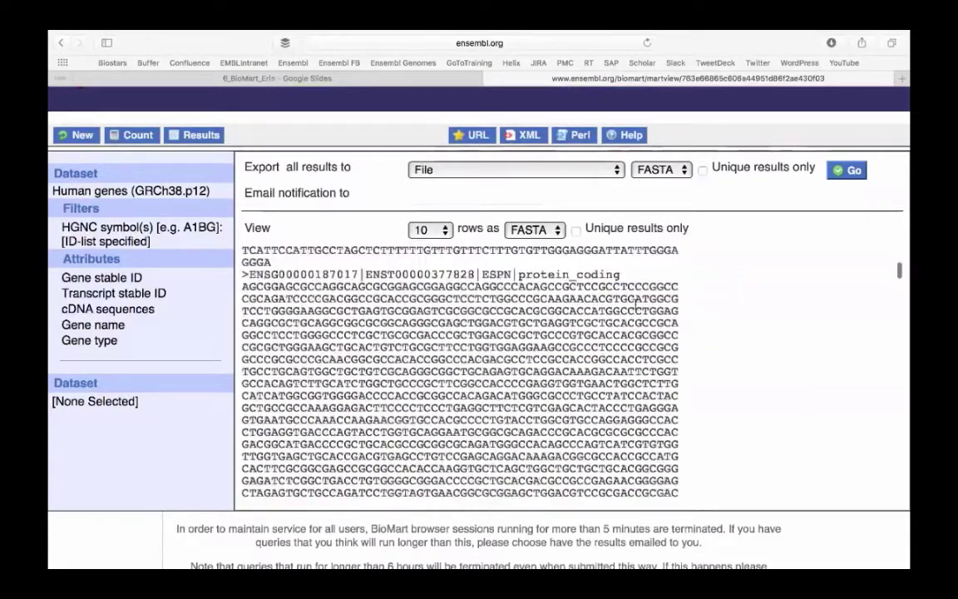
pyautogui.scroll(10, 636, 304)
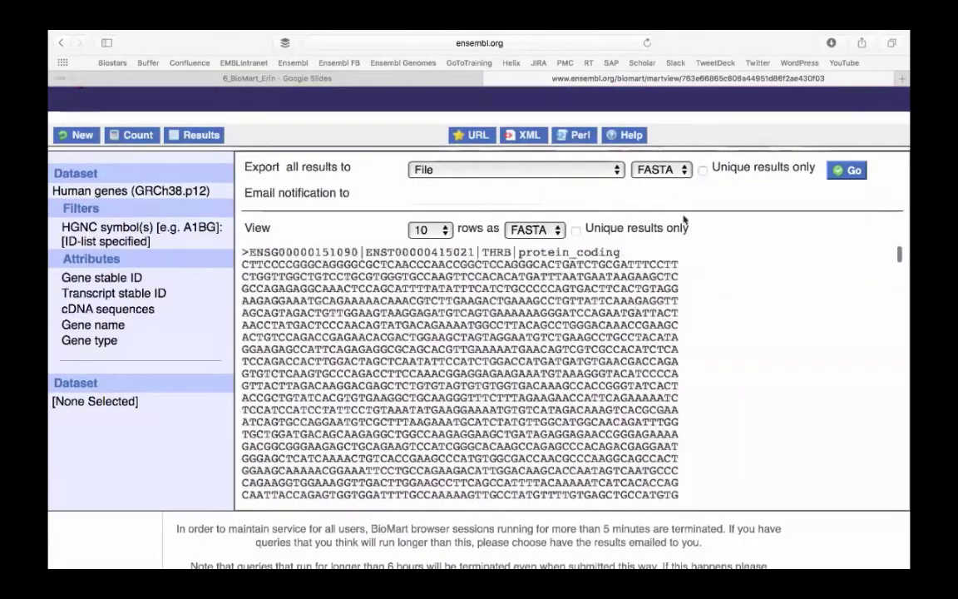
# - Export all sequence results to a file in FASTA format
pyautogui.click(682, 171)
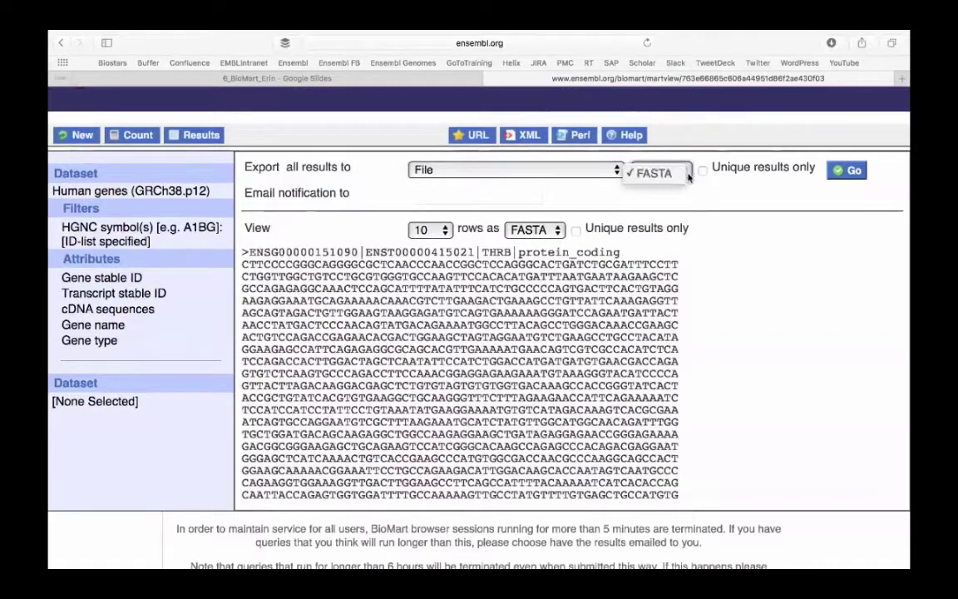
pyautogui.click(682, 174)
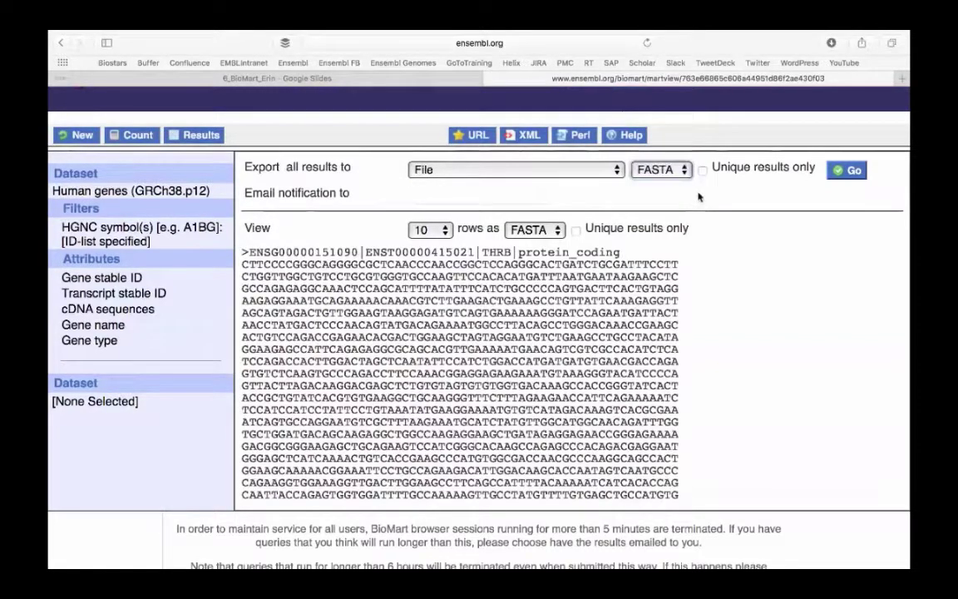
pyautogui.click(831, 171)
# - Go to the Variant Effect Predictor's web interface and open the results of the "VEP analysis of webinar in Homo_sapiens" job
pyautogui.scroll(2, 661, 203)
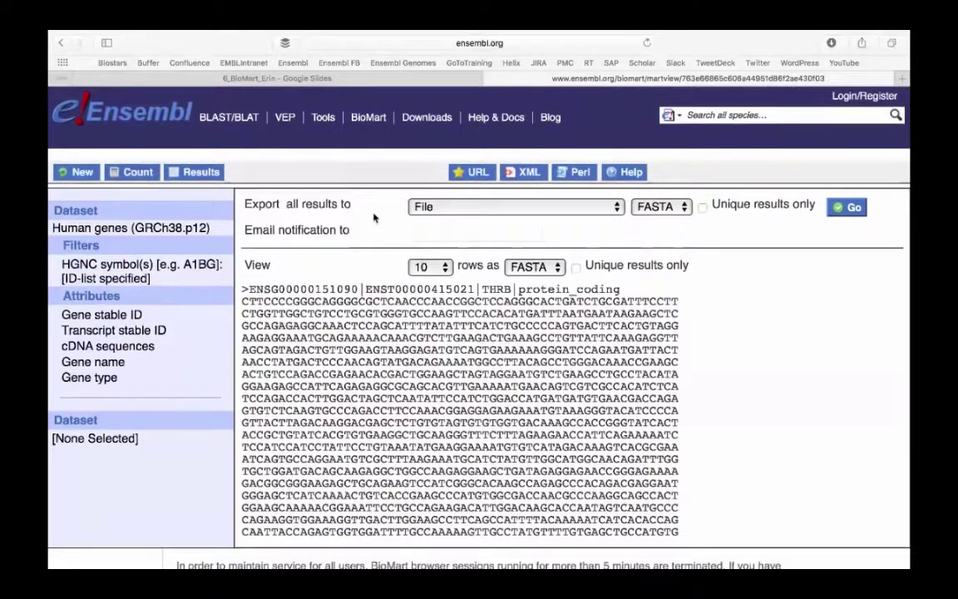
pyautogui.click(283, 121)
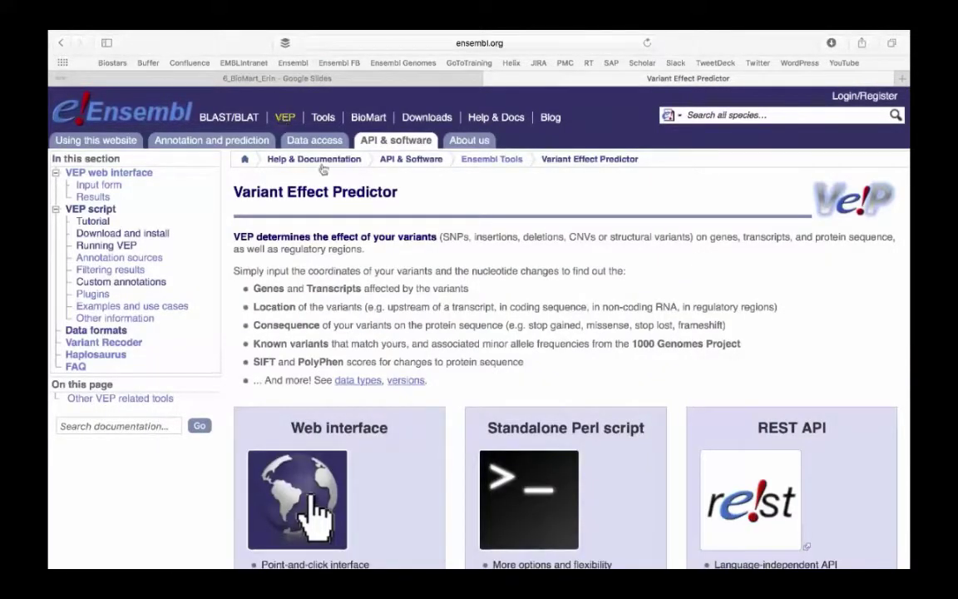
pyautogui.scroll(-2, 367, 424)
pyautogui.scroll(-5, 367, 425)
pyautogui.click(363, 477)
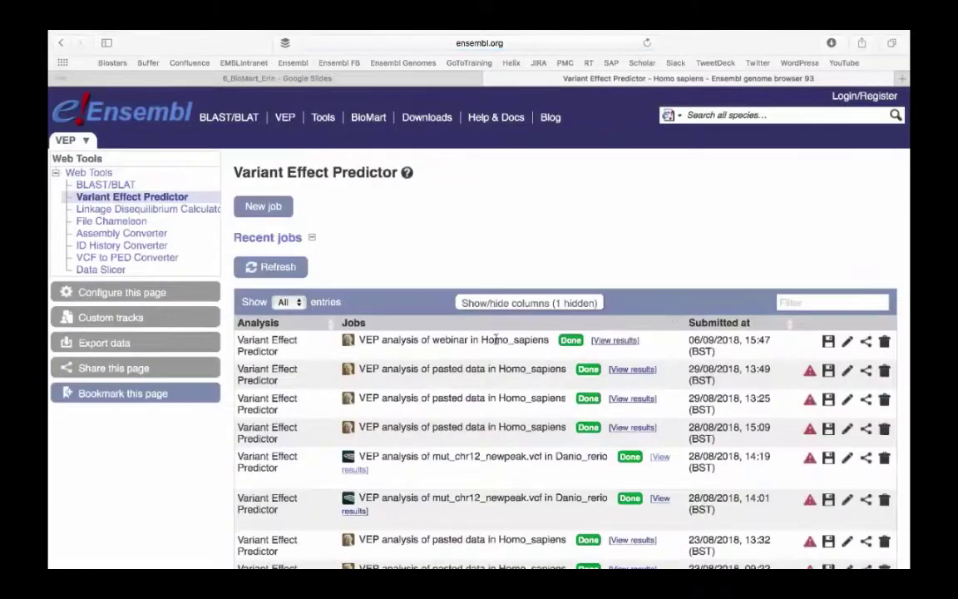
pyautogui.click(620, 341)
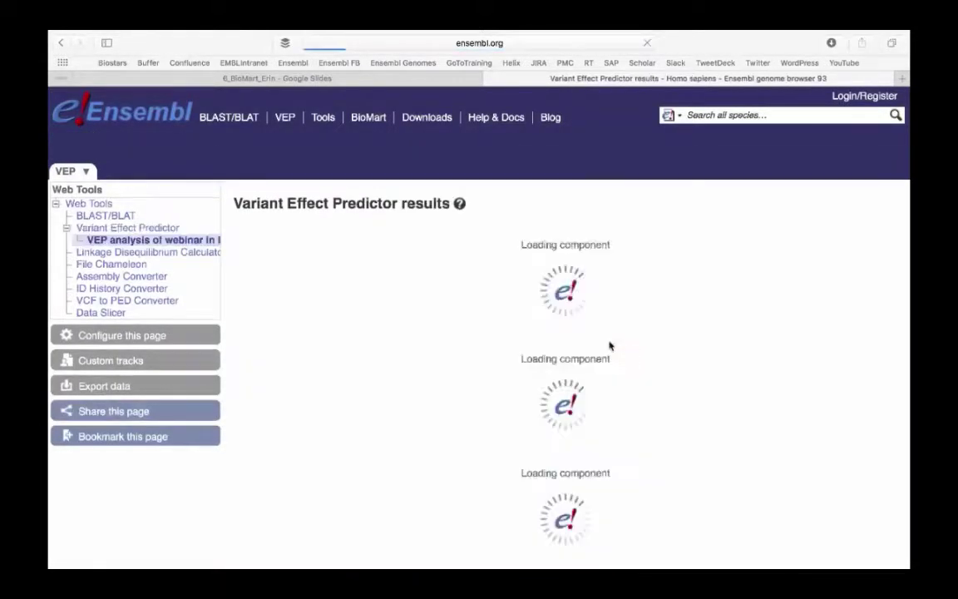
# - Review the VEP job's summary statistics, consequence charts and the download options above the results preview
pyautogui.scroll(-6, 825, 370)
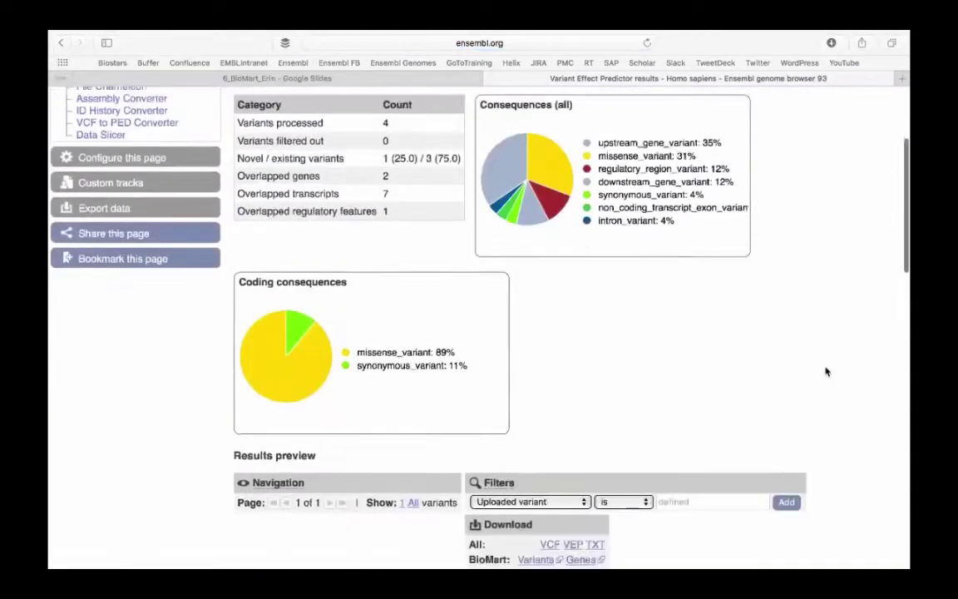
pyautogui.scroll(4, 826, 372)
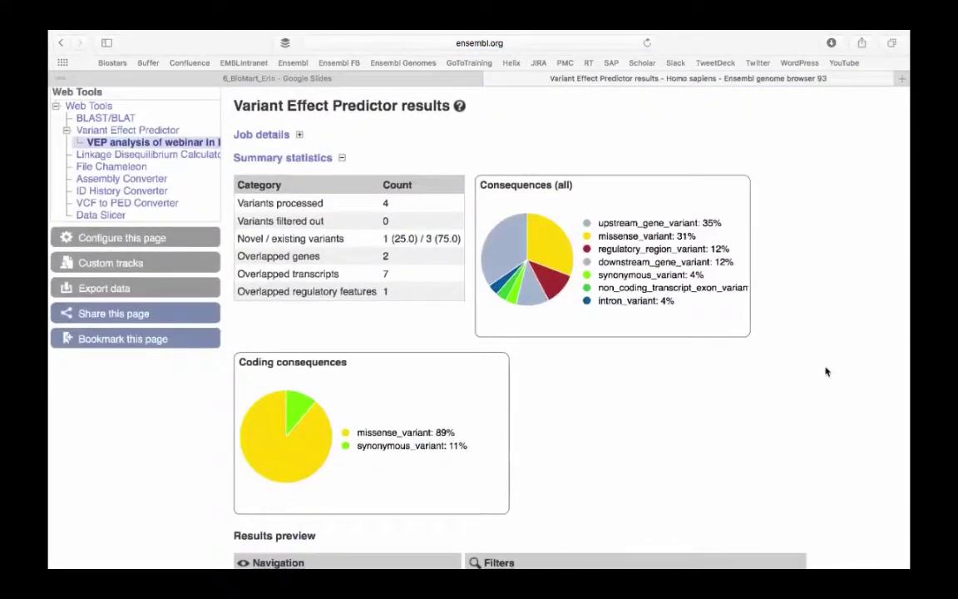
pyautogui.scroll(2, 826, 372)
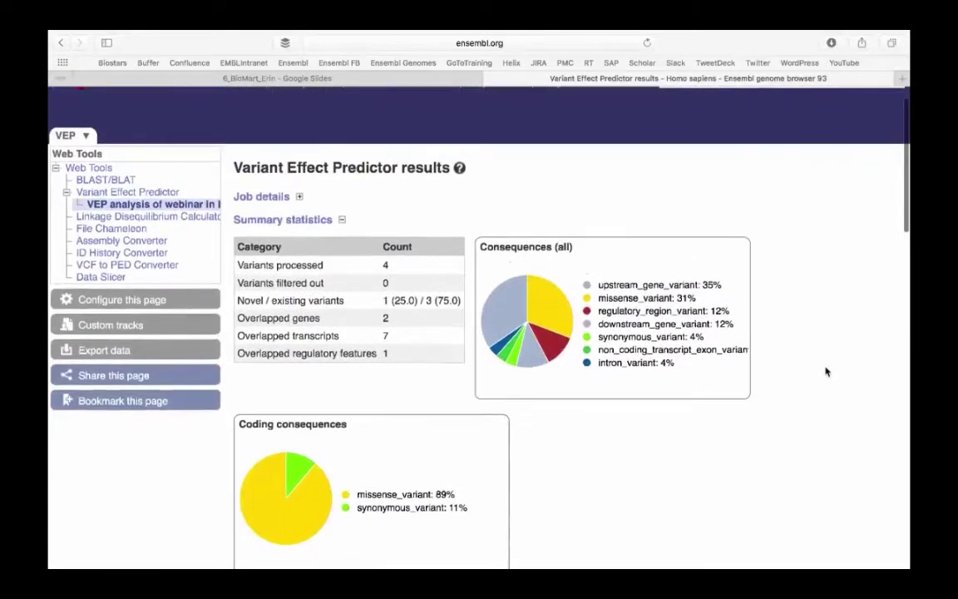
pyautogui.scroll(-4, 826, 372)
pyautogui.scroll(-6, 826, 372)
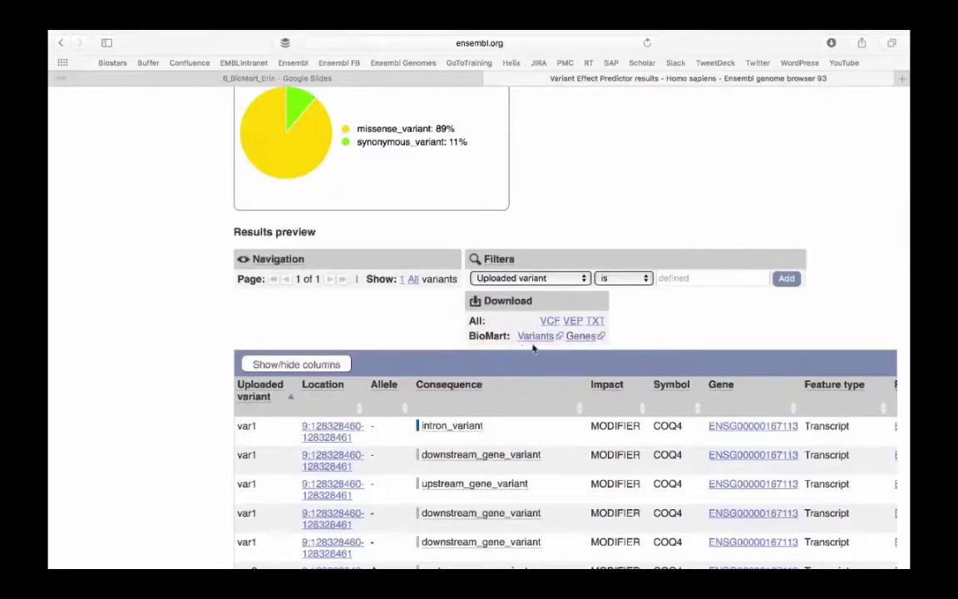
# - Send the genes from the VEP results to BioMart and check the prefilled gene ID filter and the output attributes
pyautogui.click(579, 336)
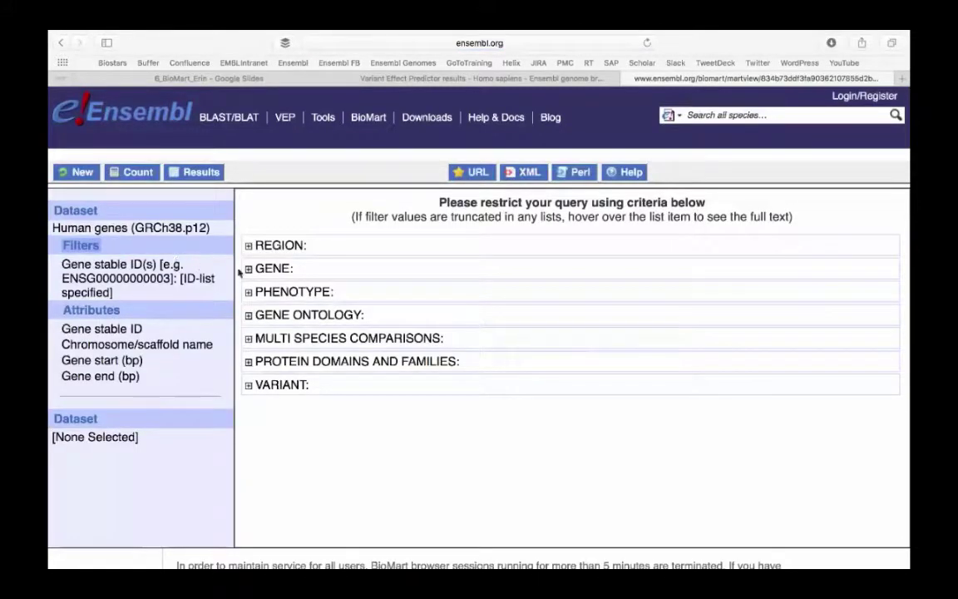
pyautogui.click(248, 269)
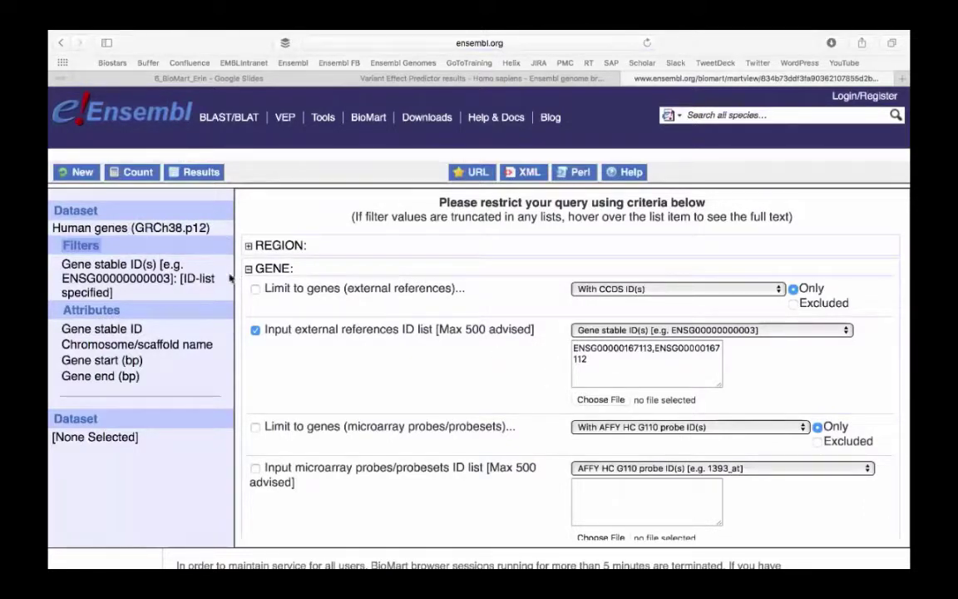
pyautogui.click(92, 310)
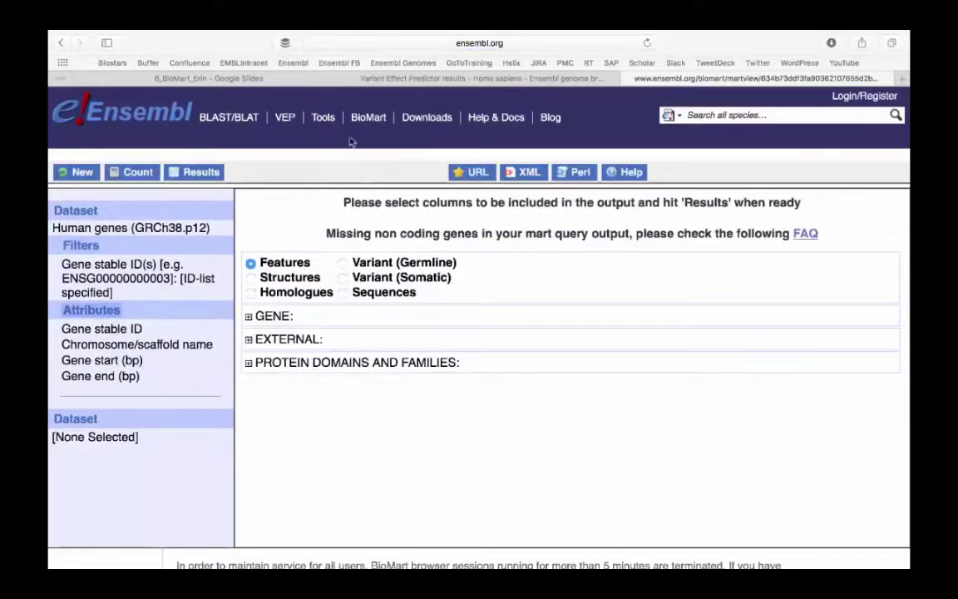
pyautogui.click(301, 79)
pyautogui.press('Right')
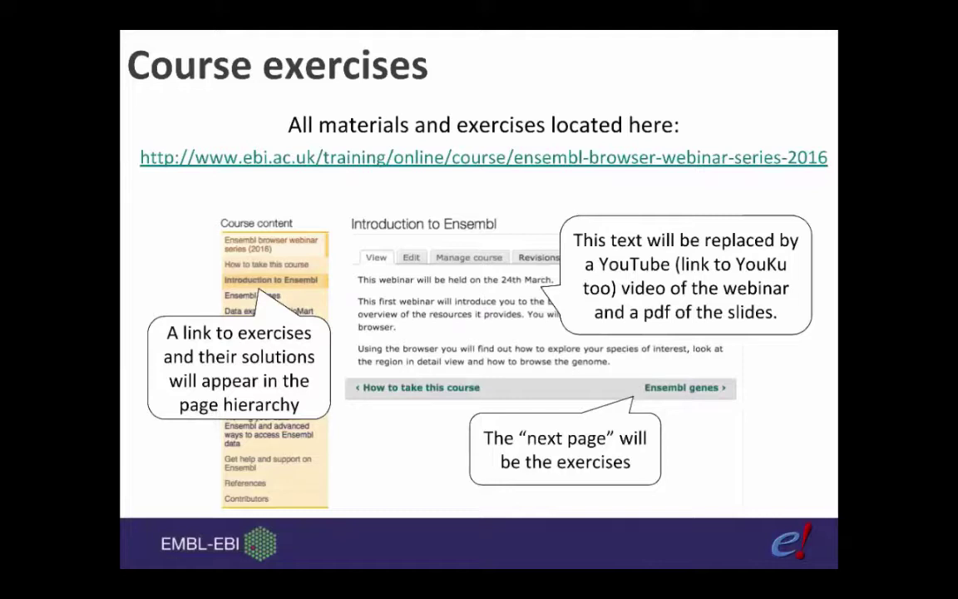
pyautogui.press('Right')
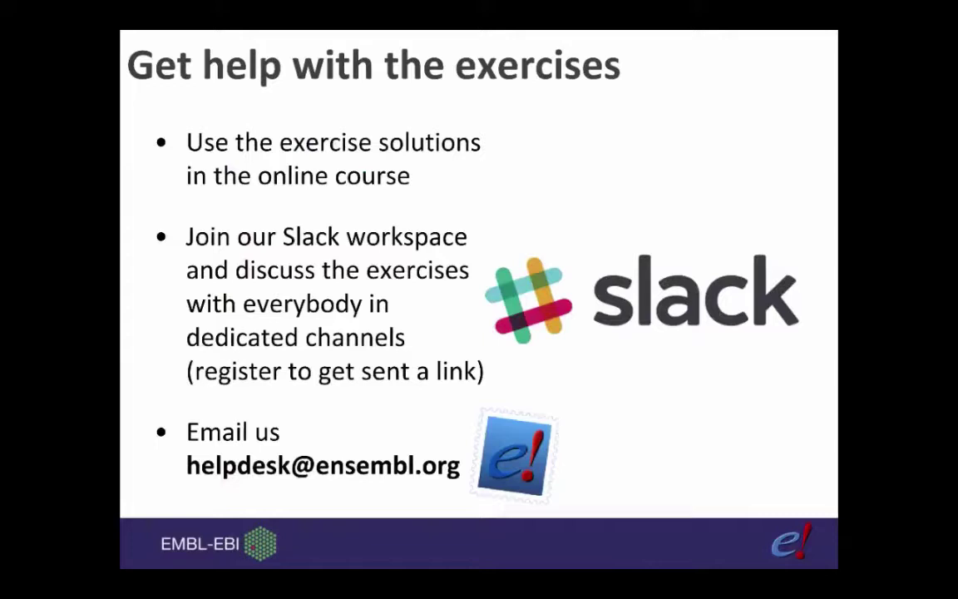
pyautogui.press('Right')
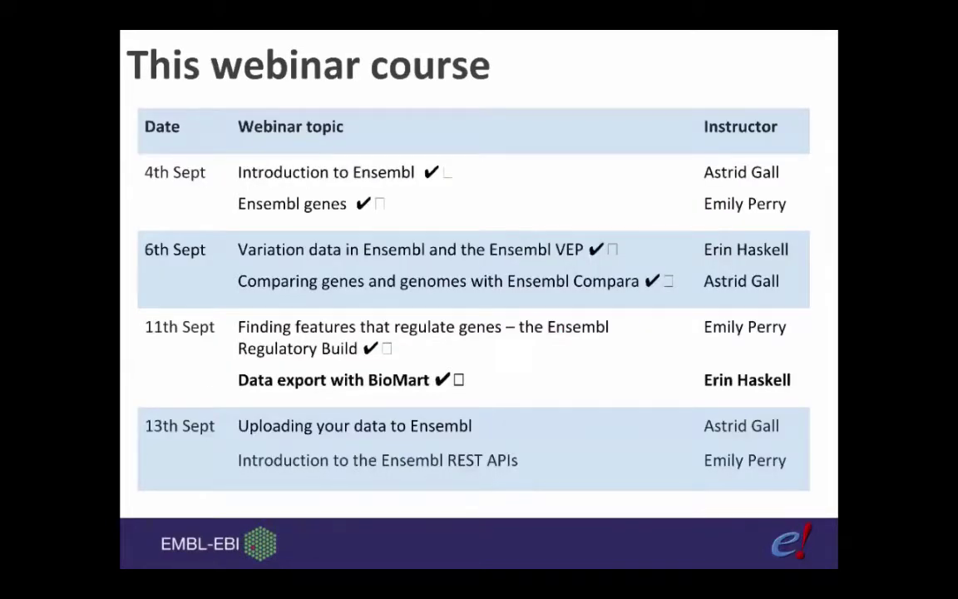